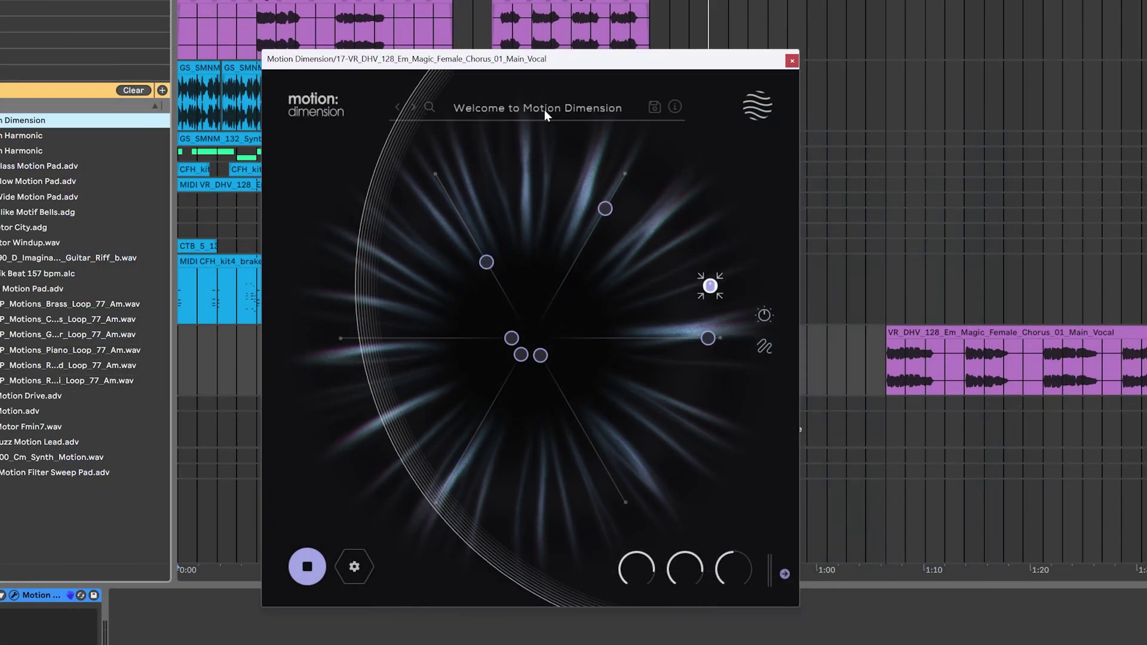
Load the -Default- preset in Motion Dimension and close the preset browser.
left_click(924, 377)
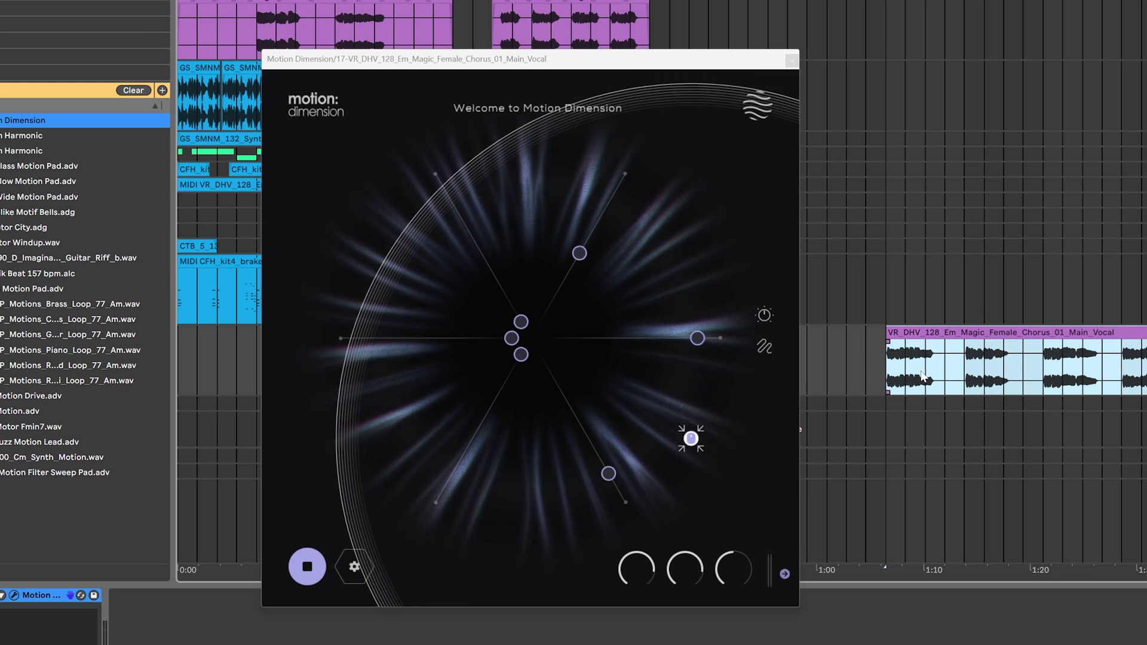
left_click_drag(942, 357, 964, 359)
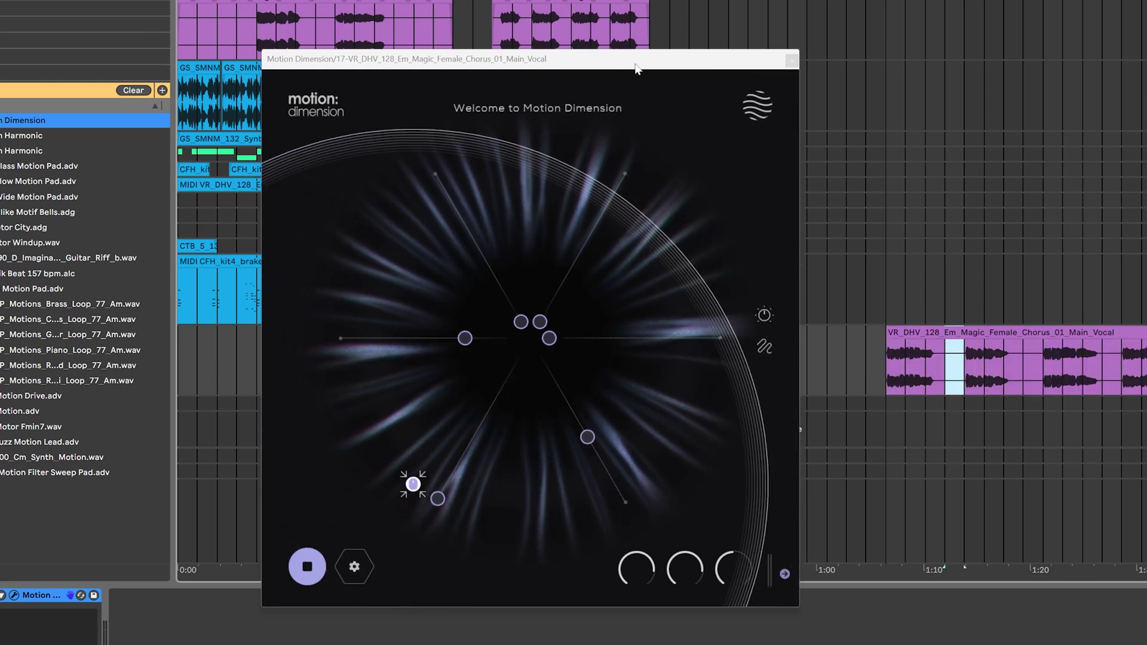
left_click(535, 108)
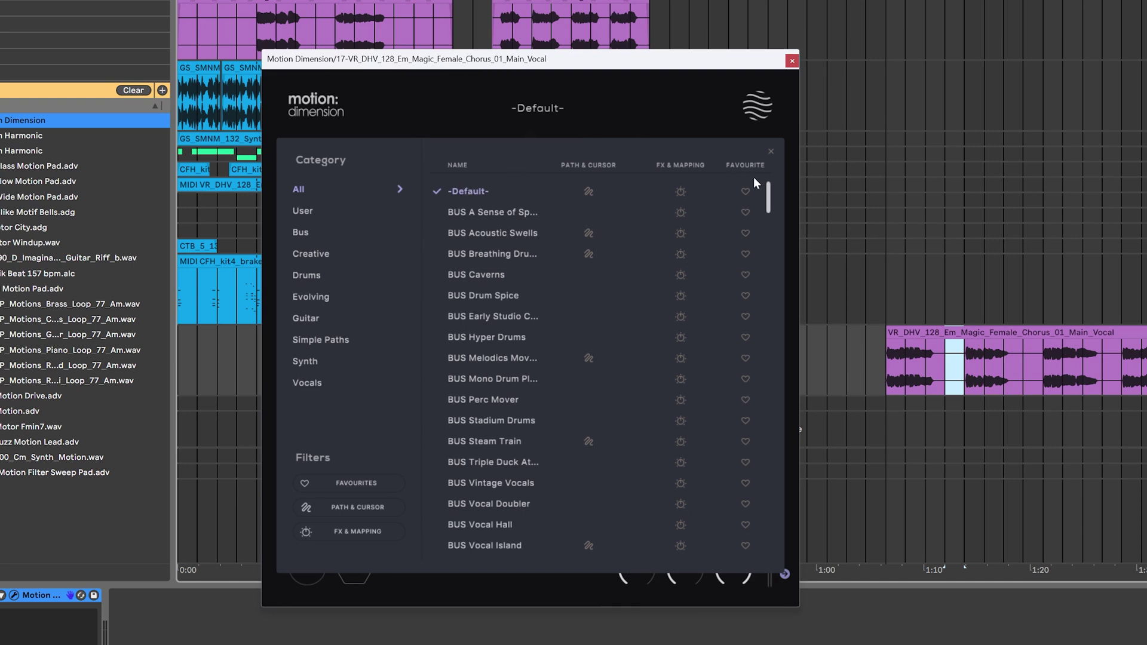
left_click(772, 151)
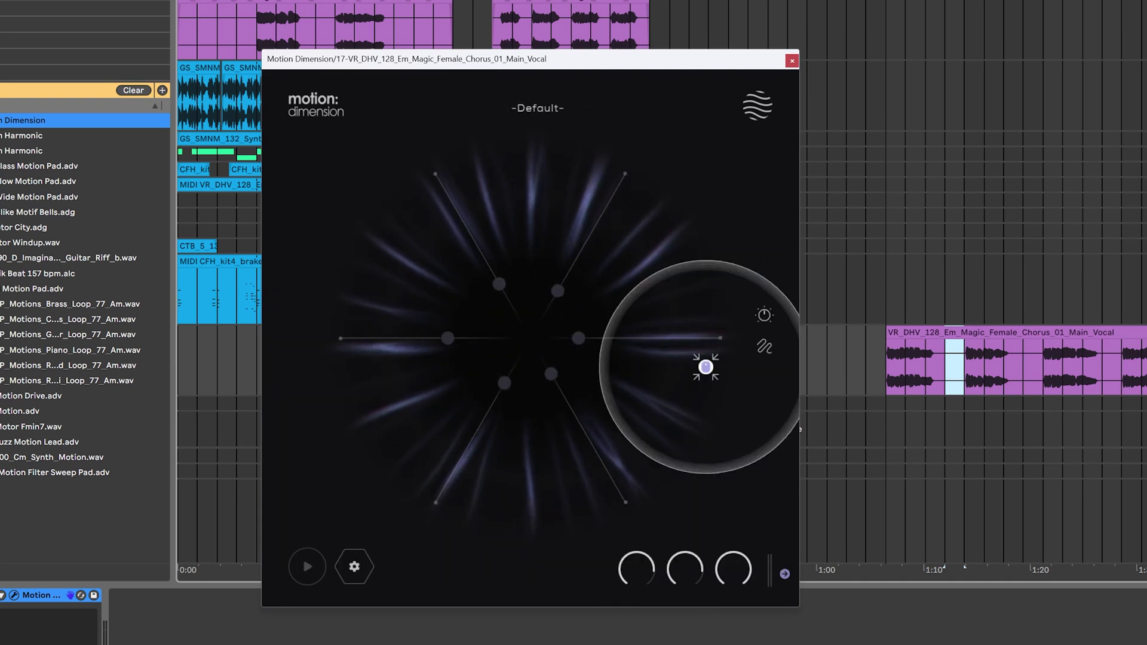
Show the effect parameters and set Delay 1's wet level to -11.7 dB and its linked left and right feedback to 84.0%.
left_click(766, 317)
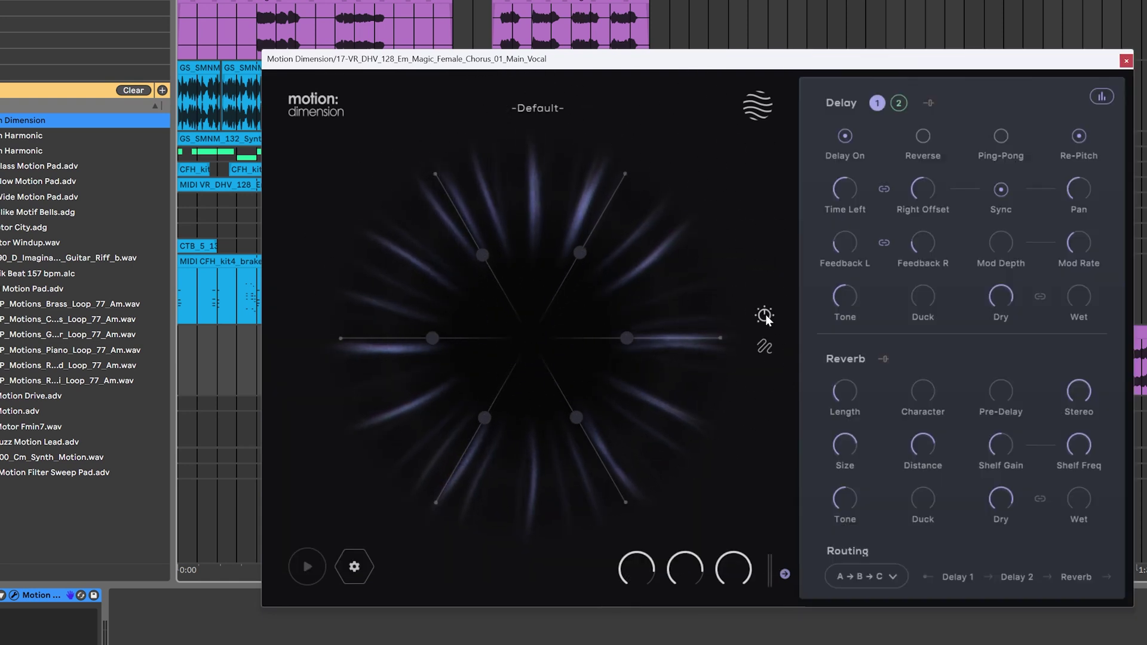
left_click_drag(804, 56, 542, 56)
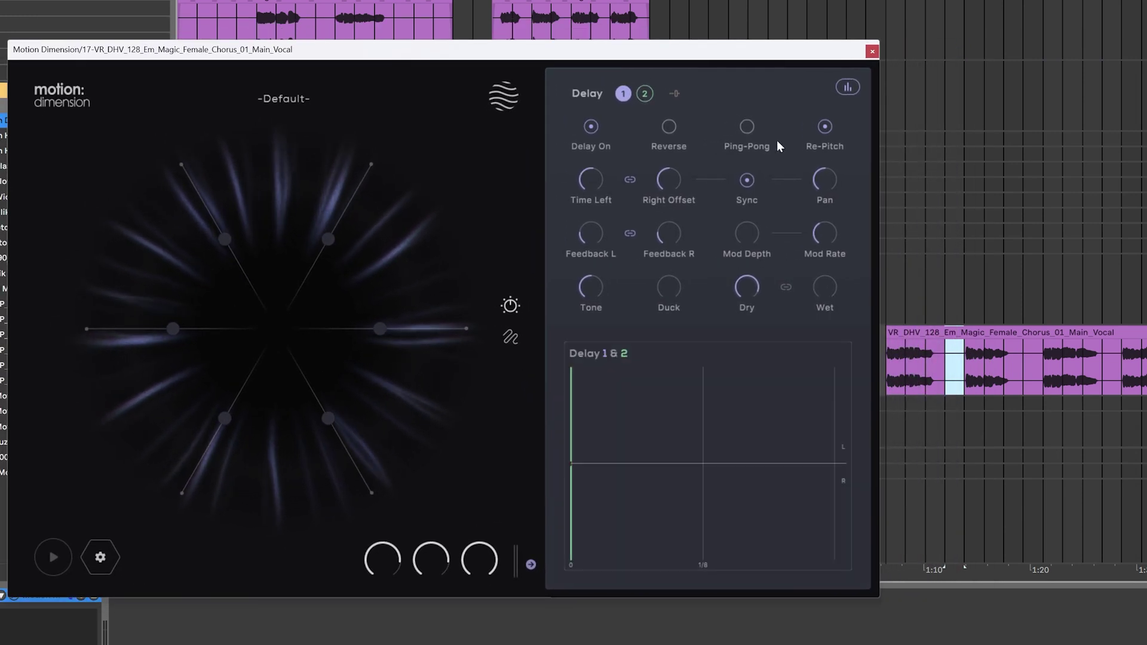
mouse_move(726, 159)
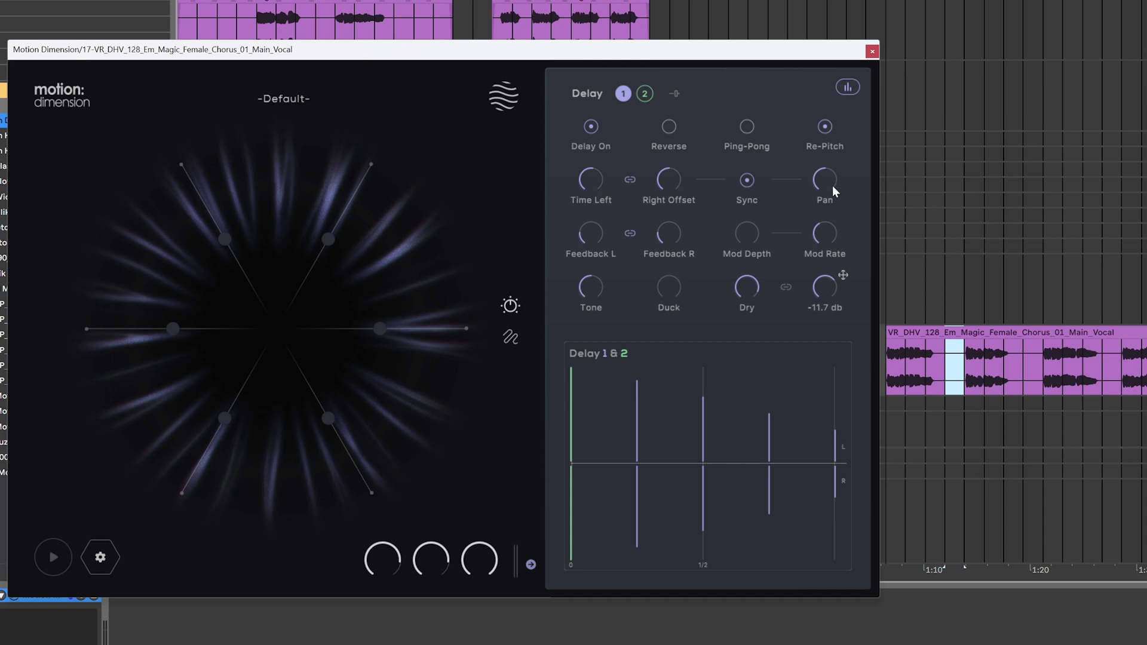
left_click_drag(666, 238, 698, 133)
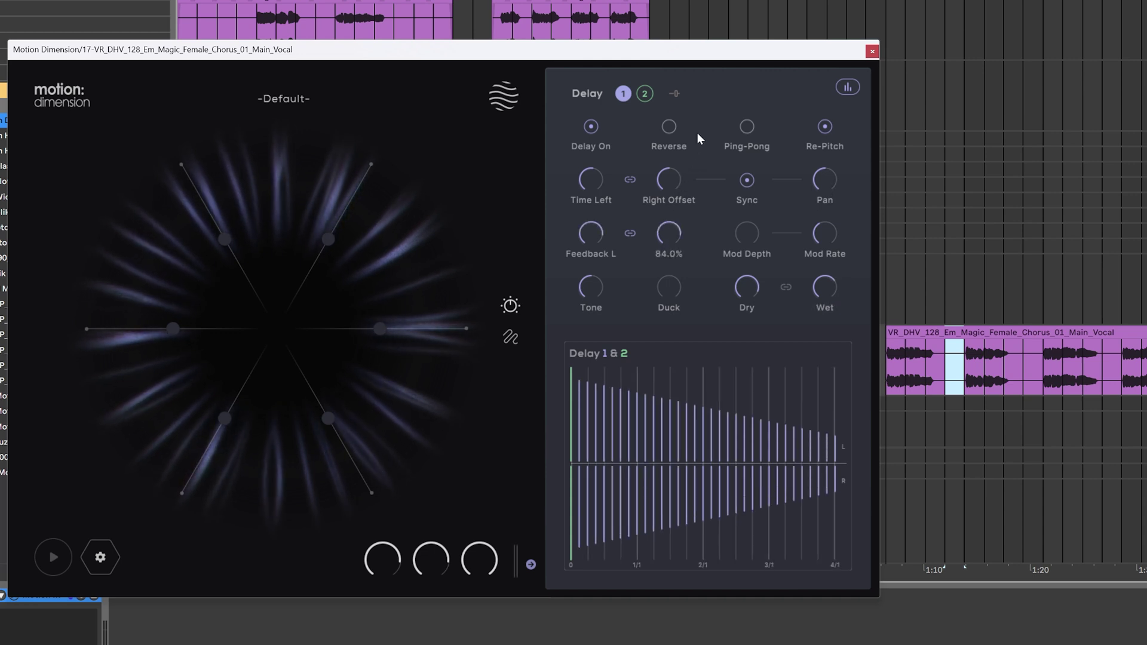
Play the female chorus vocal clip from its start and set Delay 1's synced left time to 1/8 t.
left_click(887, 371)
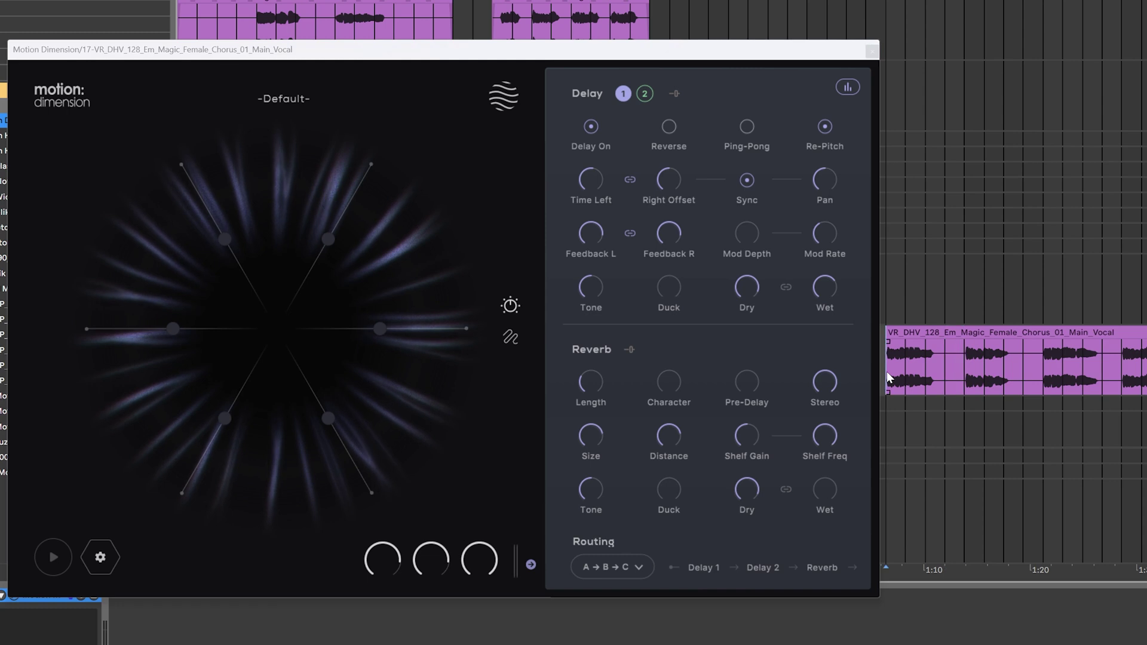
key("space")
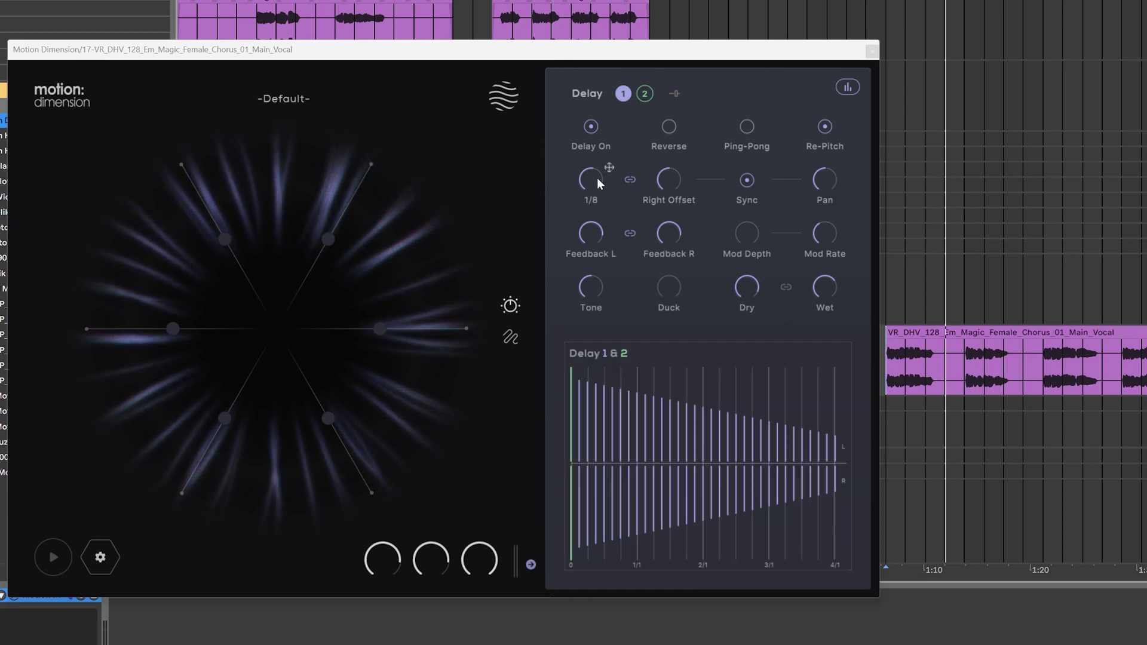
mouse_move(588, 181)
left_mouse_down()
mouse_move(597, 132)
mouse_move(580, 188)
left_mouse_up()
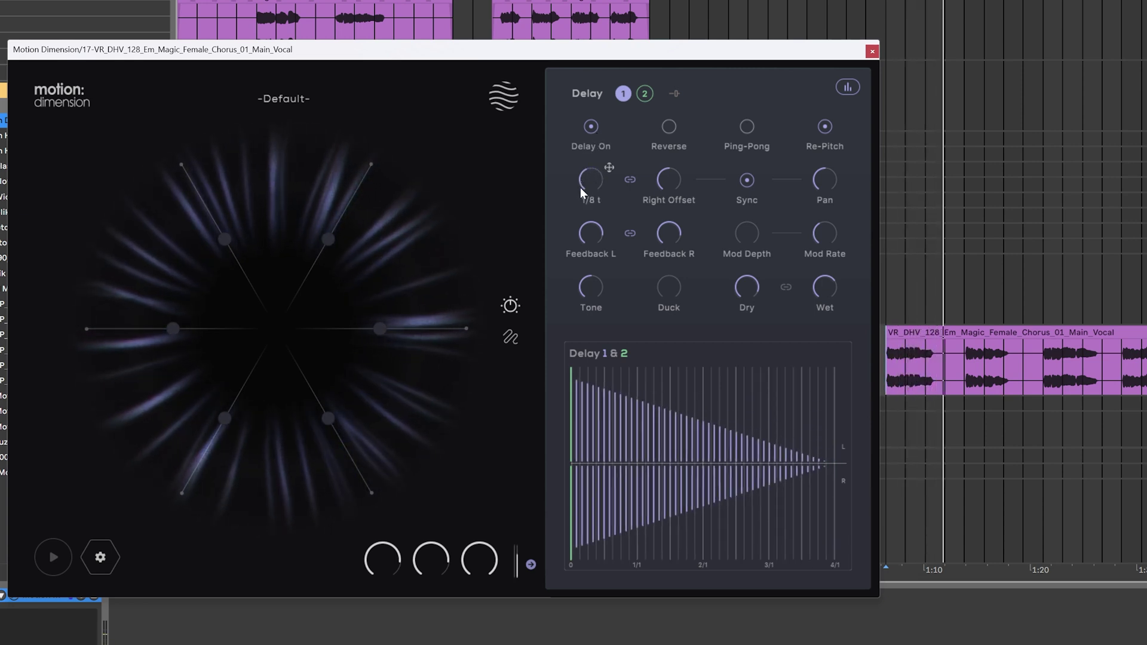
Turn off Sync on Delay 1 and adjust its left delay time freely.
left_click(747, 180)
mouse_move(590, 187)
left_click_drag(589, 188, 613, 213)
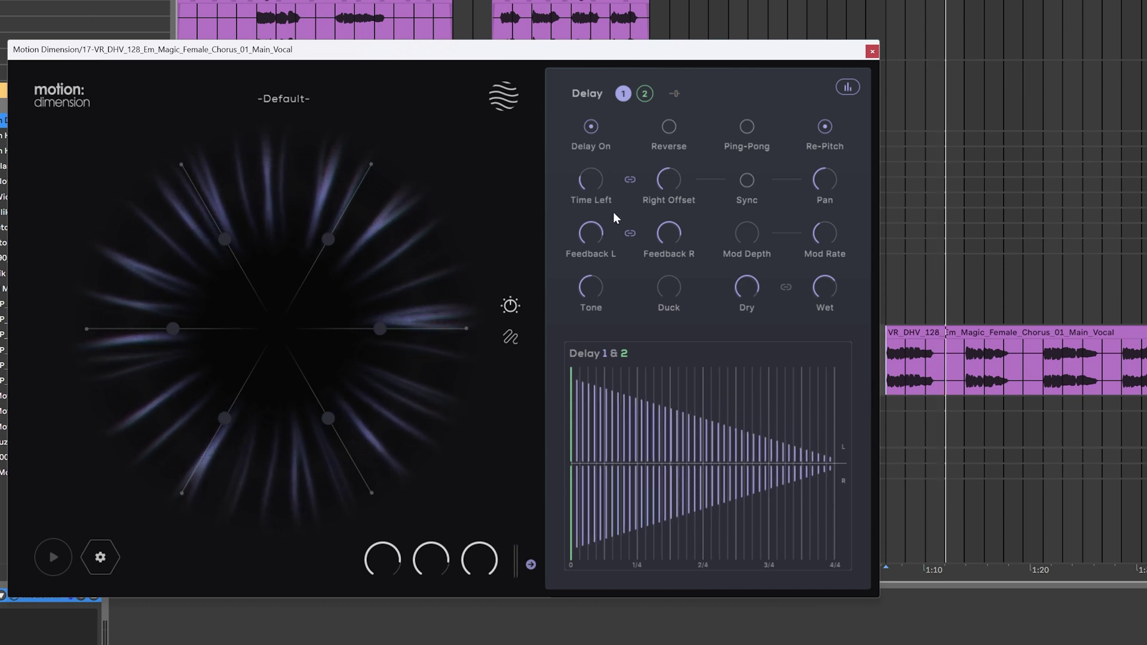
Unlink Delay 1's left and right times, then set the right to 662 ms and the left to 353 ms.
left_click(631, 180)
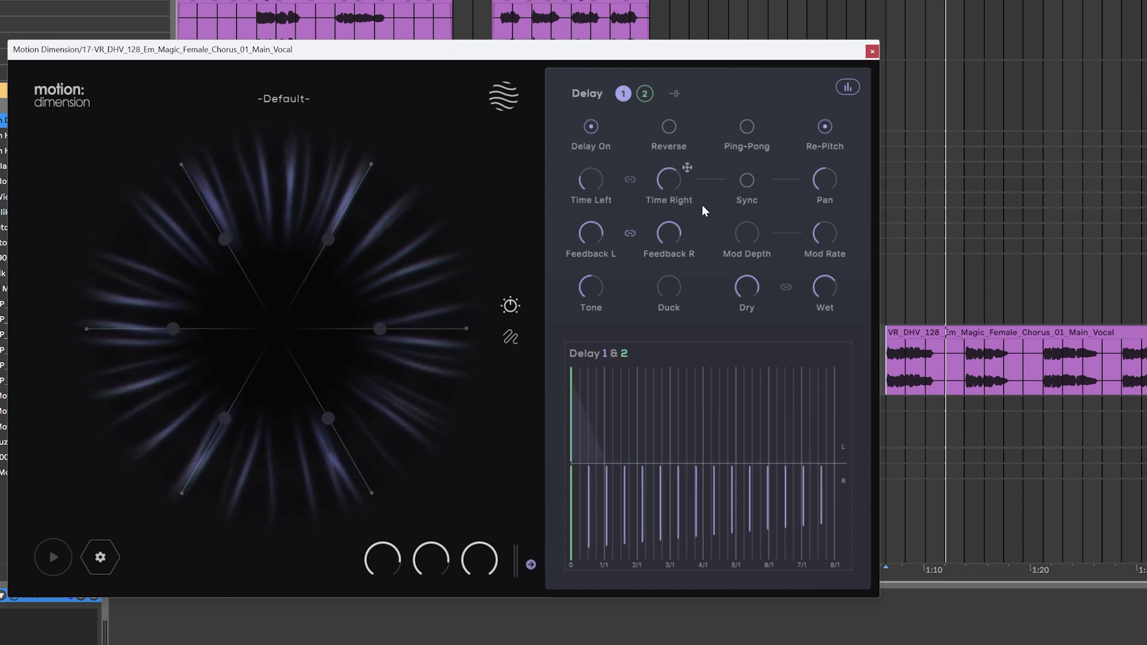
scroll(669, 187, "down", 10)
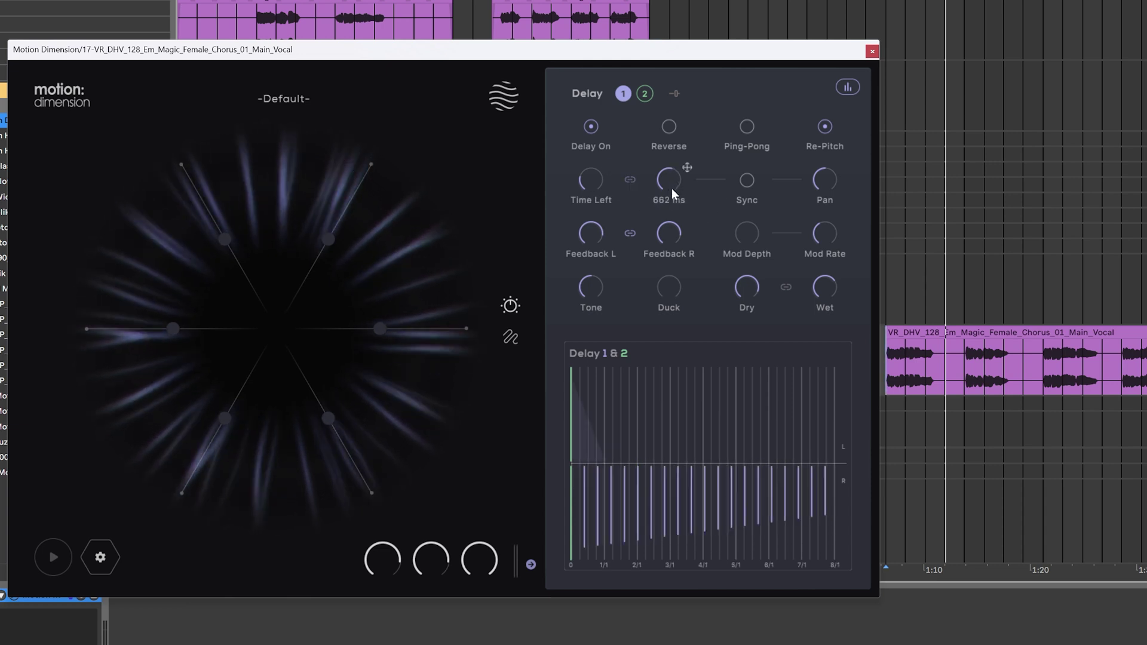
scroll(589, 183, "up", 5)
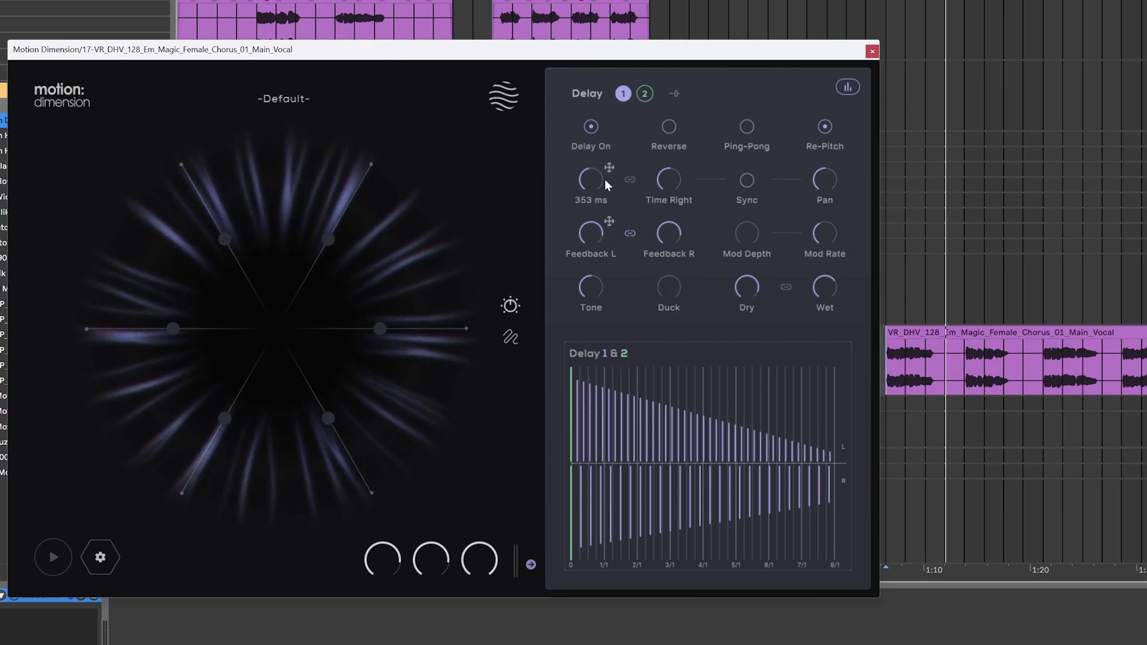
Show the cursor and path settings and add a straight path between the hexagon's centre and node 1, finishing in Magnet mode.
mouse_move(275, 328)
left_mouse_down()
mouse_move(303, 289)
mouse_move(371, 325)
mouse_move(296, 323)
mouse_move(218, 159)
mouse_move(328, 323)
left_mouse_up()
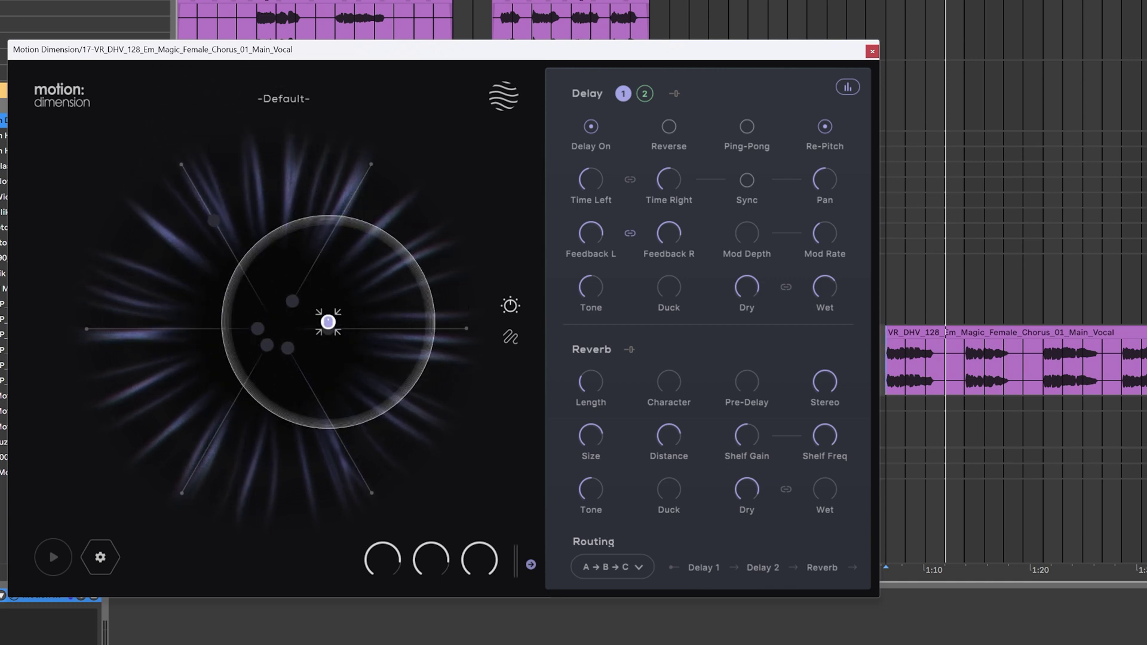
left_click(515, 340)
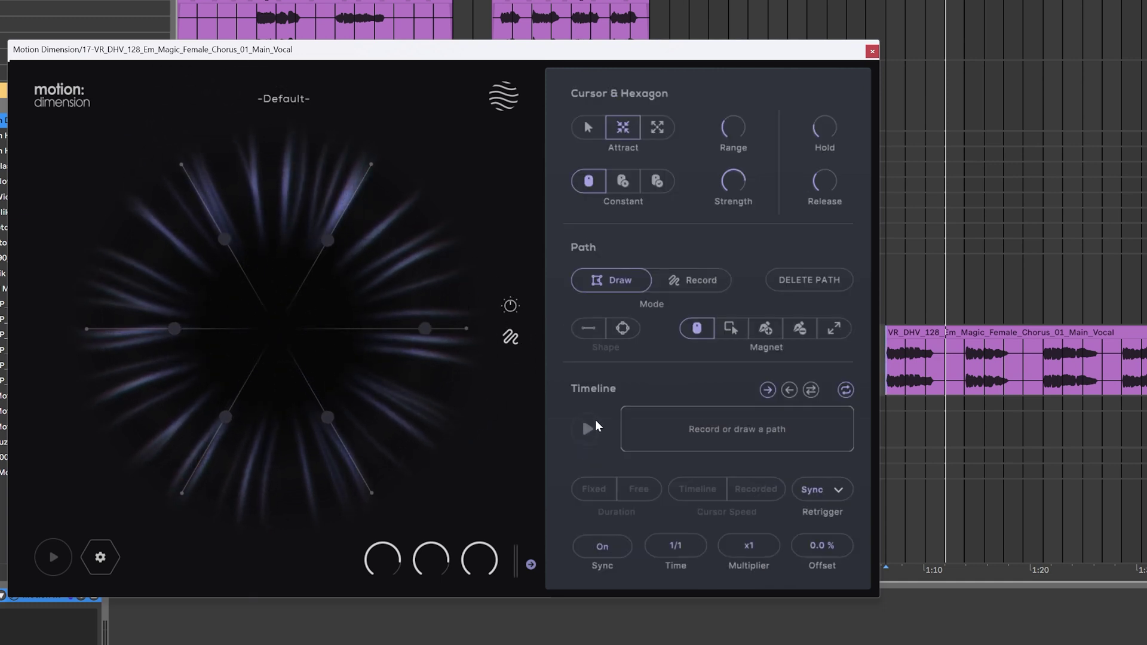
left_click(765, 332)
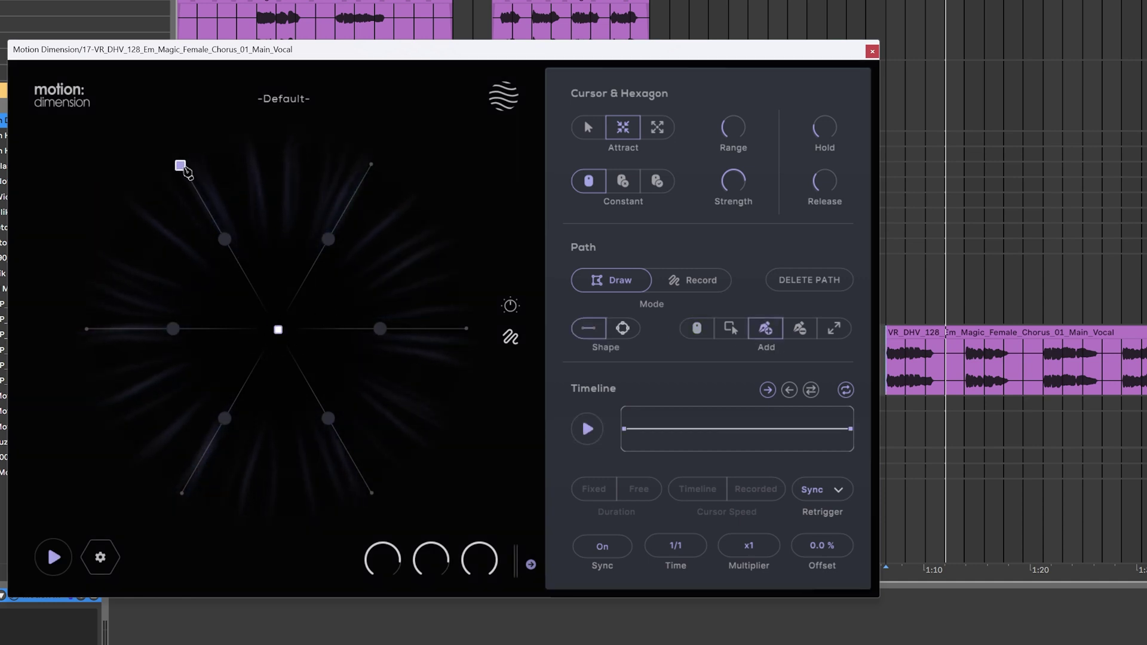
left_click(697, 328)
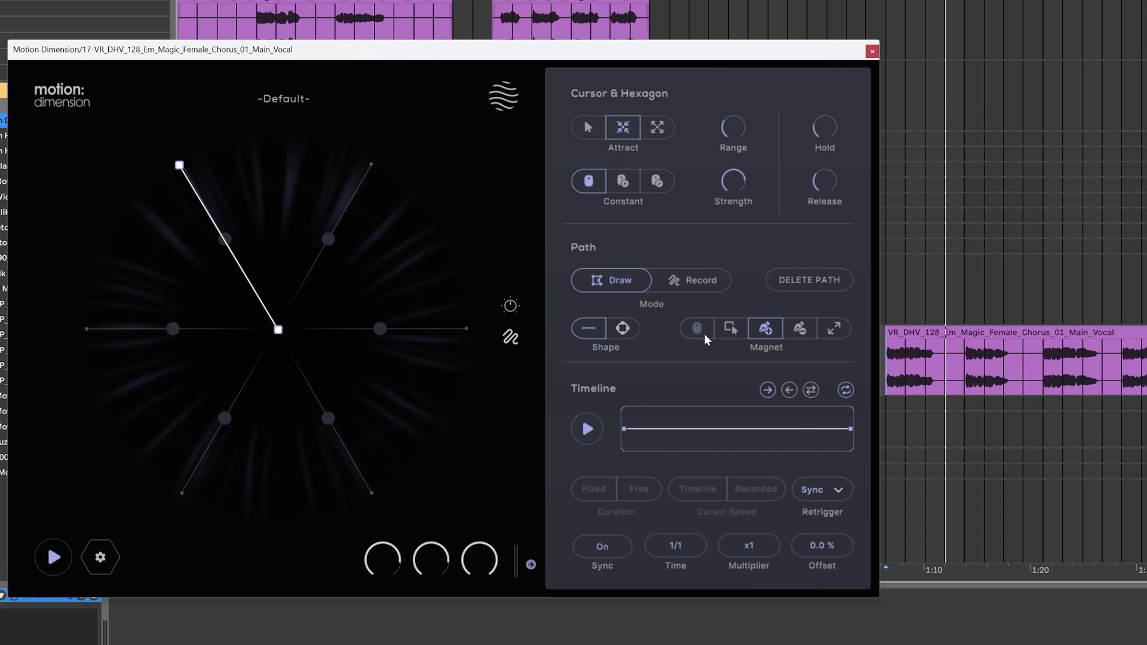
Move the cursor around the hexagon to examine how it attracts the nodes.
mouse_move(269, 239)
left_mouse_down()
mouse_move(236, 246)
mouse_move(233, 261)
mouse_move(268, 335)
mouse_move(227, 215)
mouse_move(244, 220)
mouse_move(249, 249)
mouse_move(243, 235)
mouse_move(238, 246)
left_mouse_up()
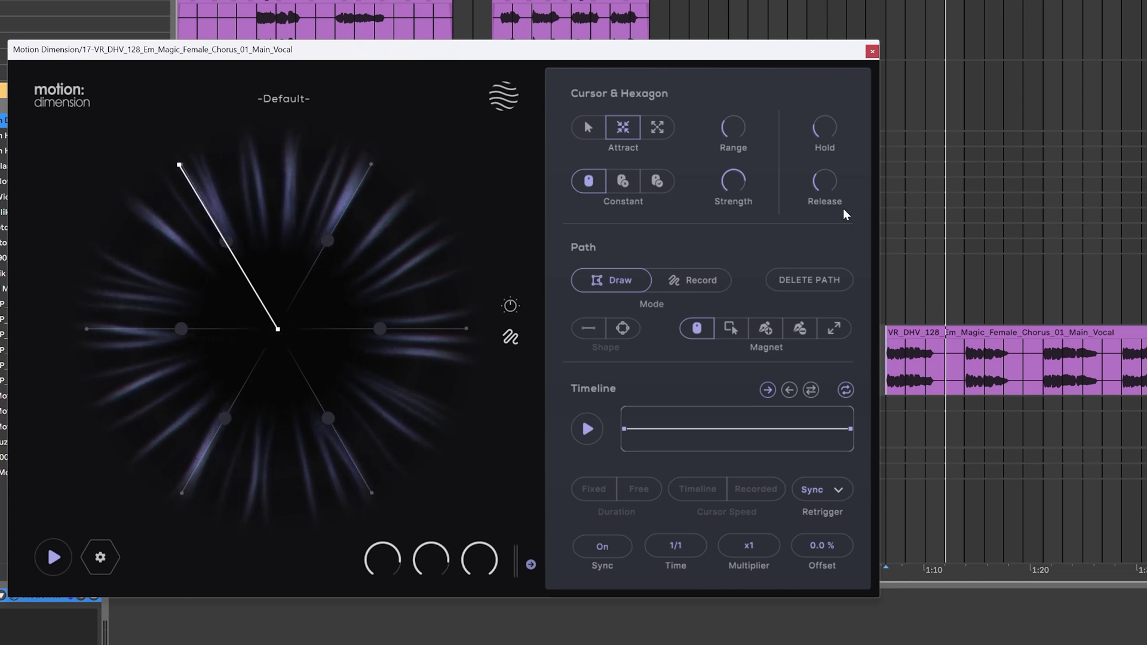
left_click_drag(205, 340, 538, 171)
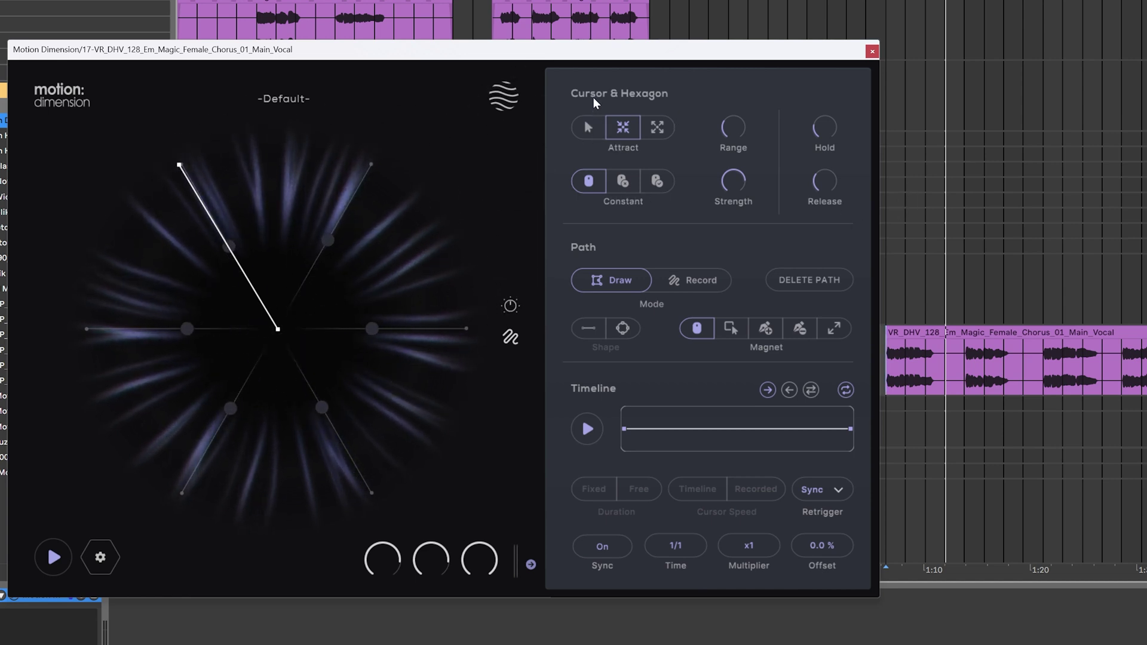
left_click(586, 128)
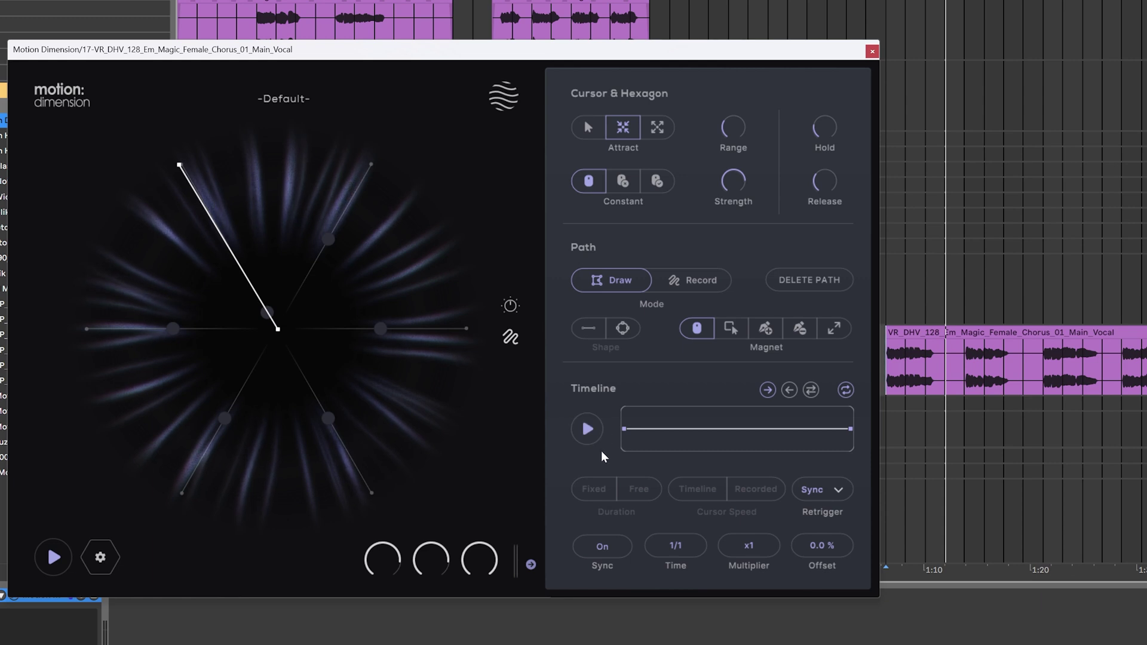
Start the path and reshape its timeline to stay low for the first third before rising to the end, with Time set to 4/1.
left_click(587, 430)
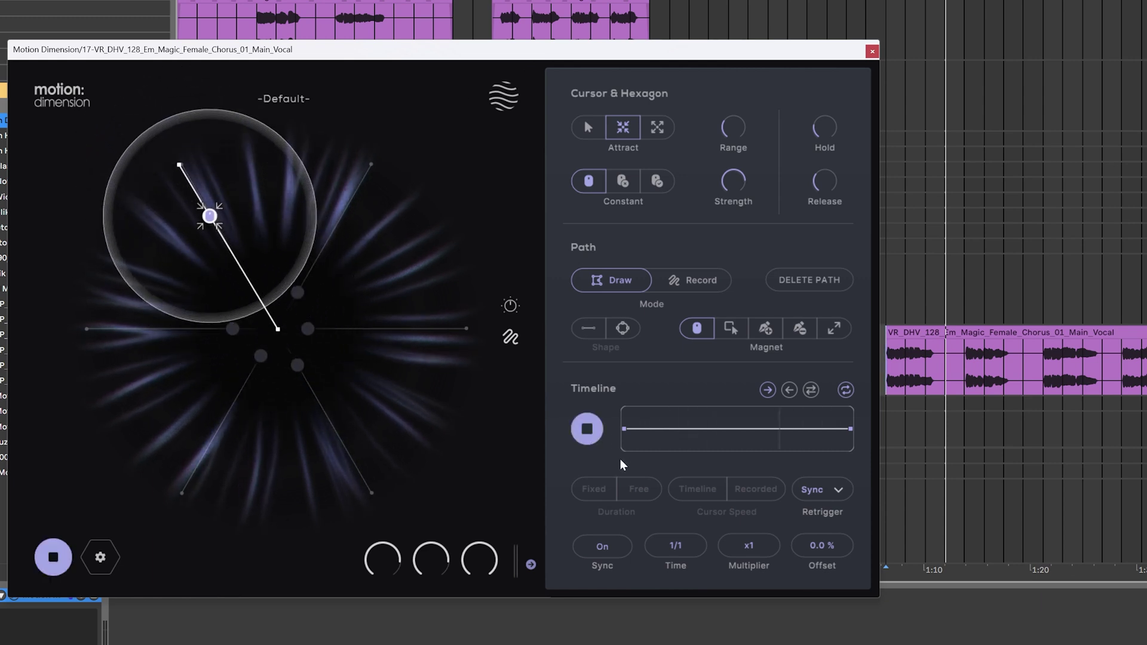
left_click_drag(624, 429, 625, 448)
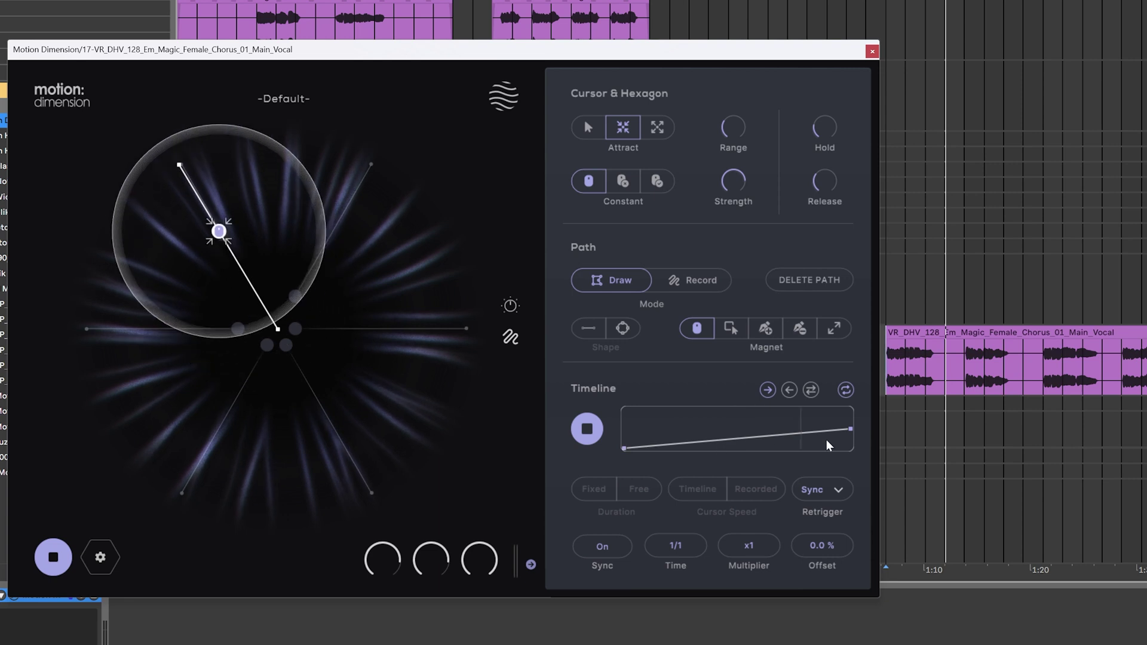
left_click_drag(853, 430, 851, 410)
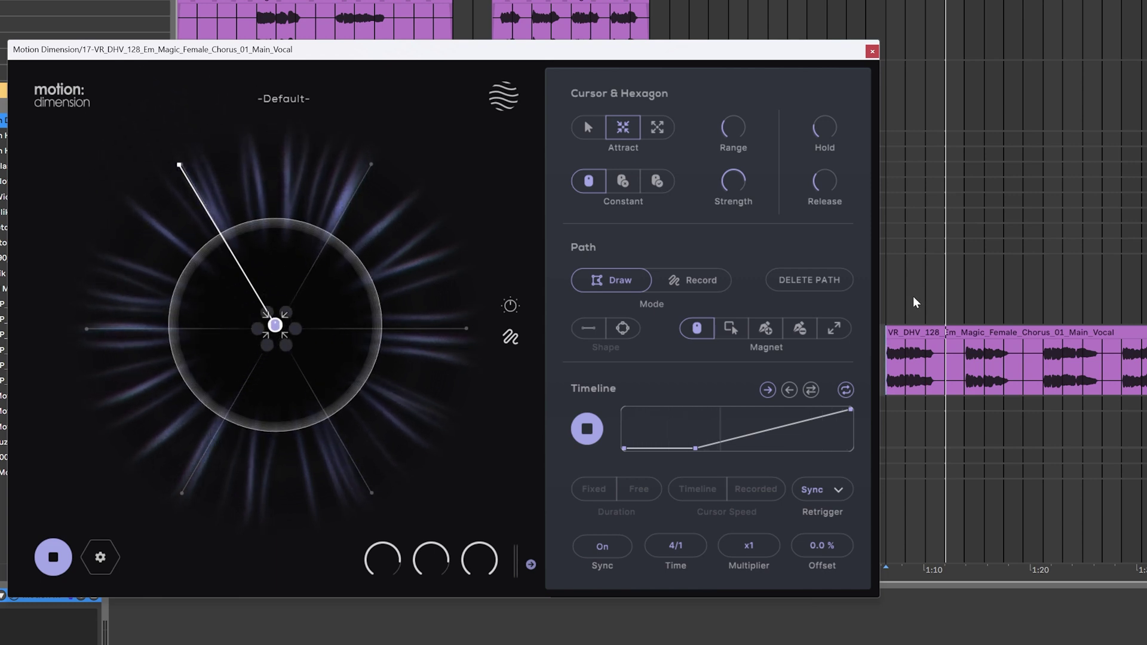
Play the vocal clip from its start and shift the path timeline's middle point slightly later.
left_click(883, 377)
key("space")
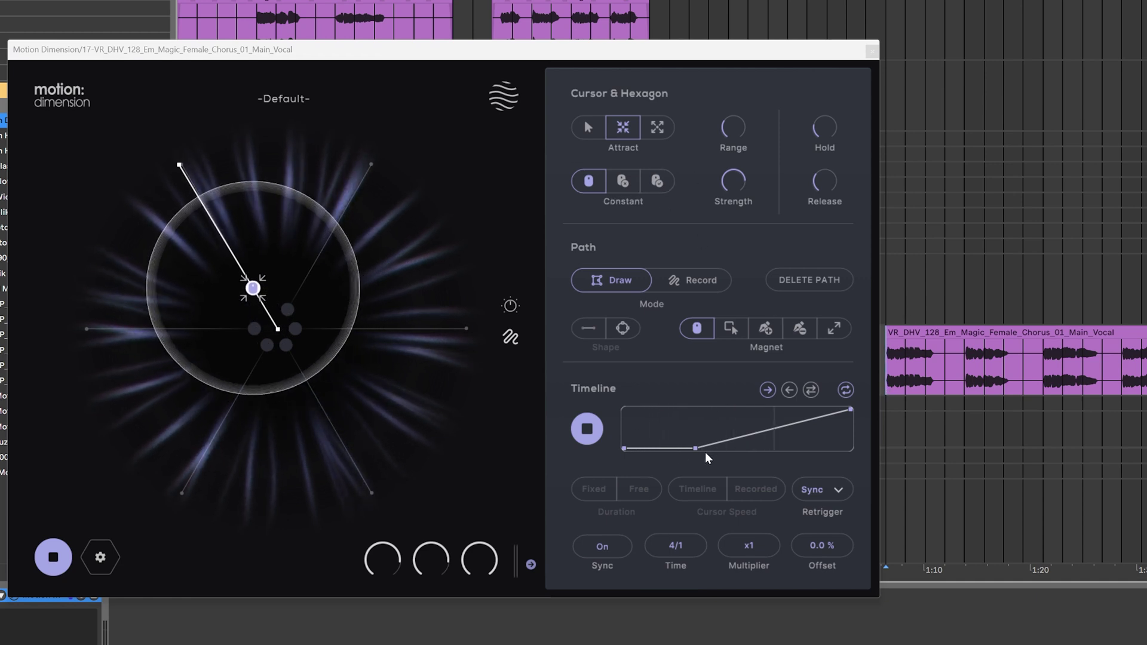
key("space")
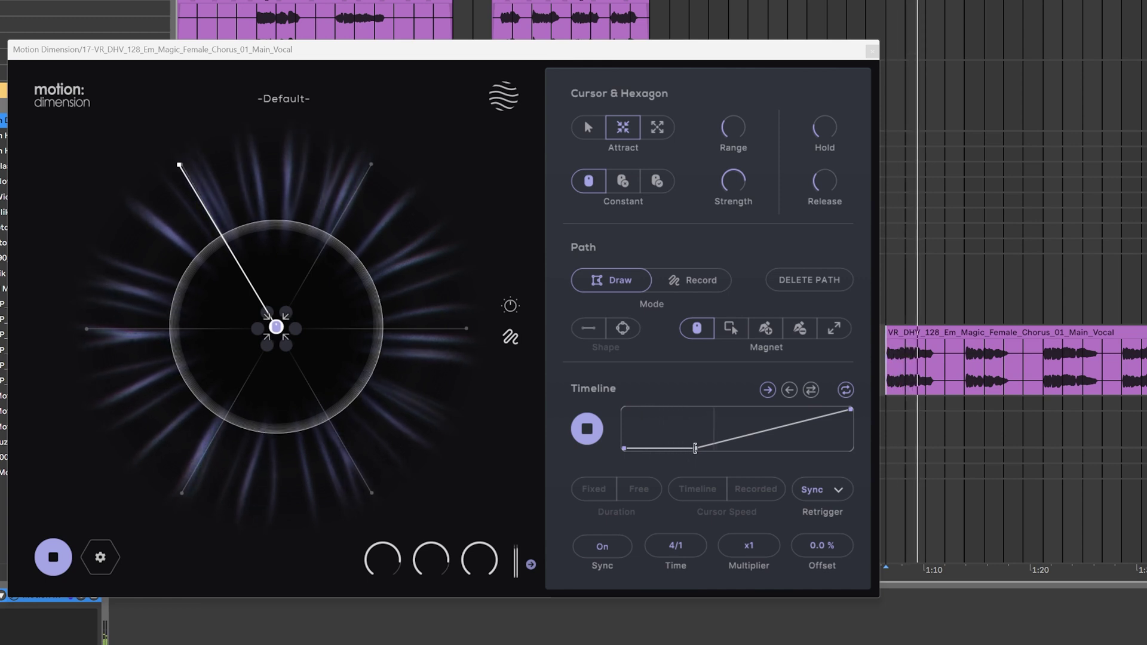
left_click_drag(692, 458, 714, 457)
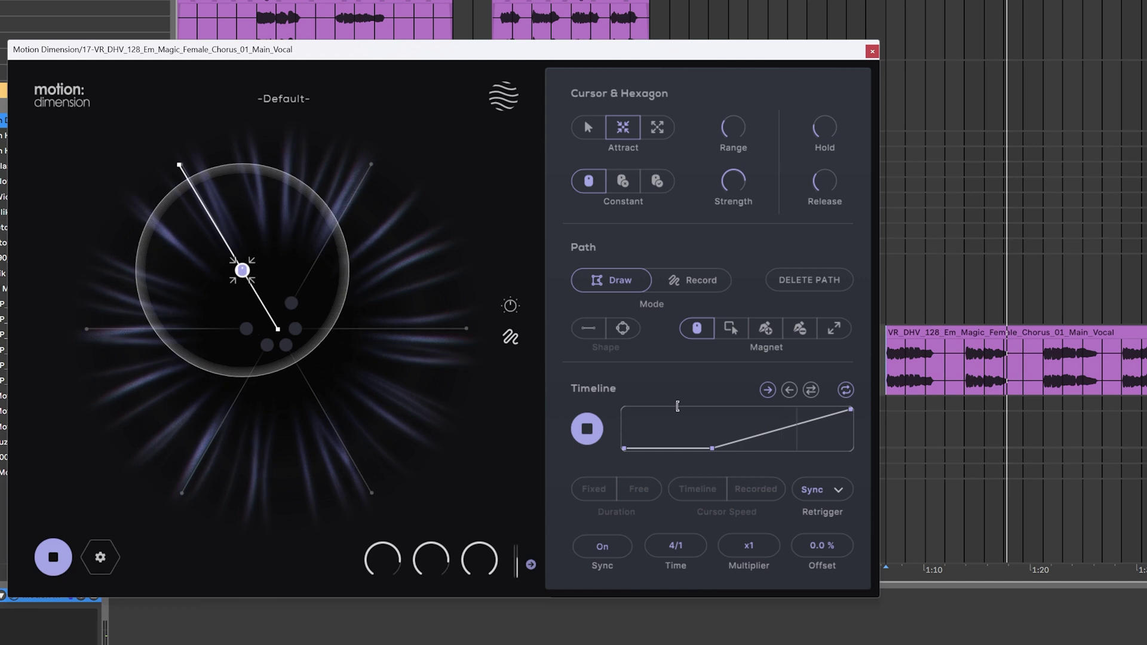
Map Delay 1's Time Left and Time Right to node 1 and show that node's mapping list.
left_click(513, 306)
mouse_move(630, 173)
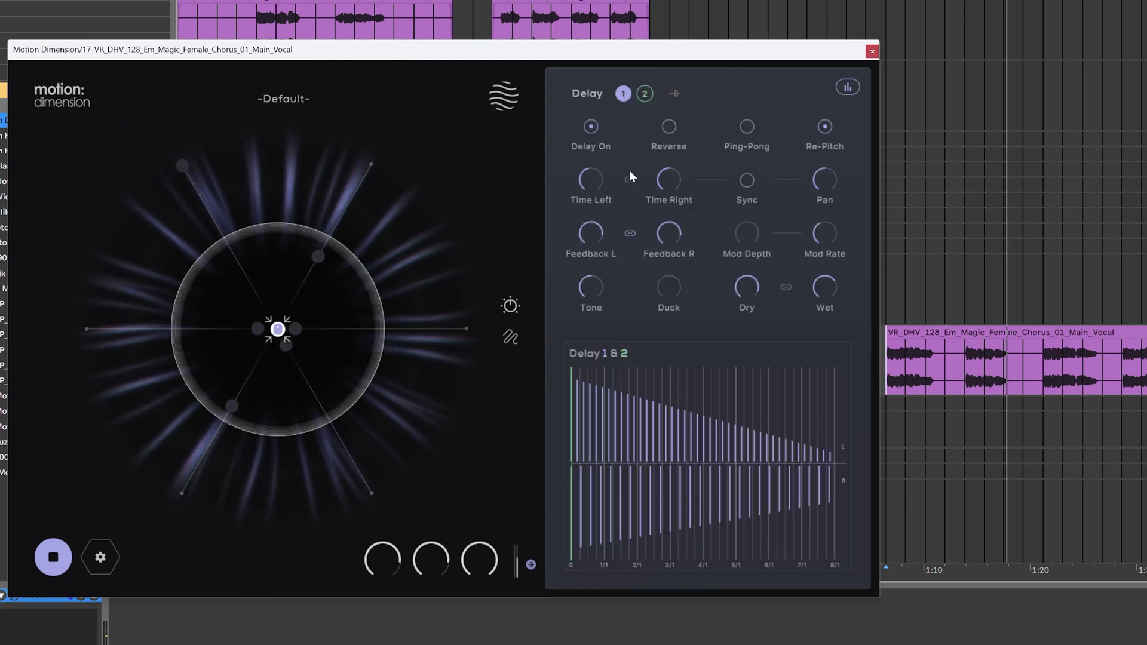
left_click_drag(609, 167, 198, 161)
mouse_move(655, 178)
left_click_drag(687, 168, 255, 176)
left_click_drag(191, 163, 189, 164)
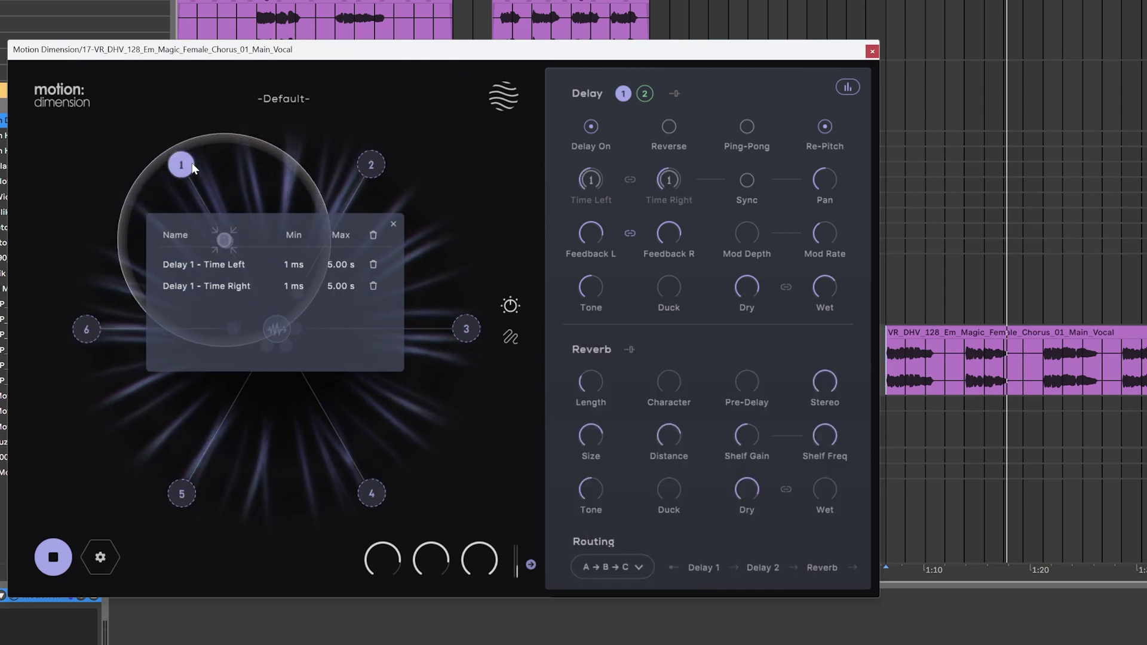
Map Delay 1's Wet level to node 1 and limit its range to -30.3 dB minimum and 0.8 dB maximum.
left_click_drag(844, 274, 269, 220)
left_click_drag(196, 165, 183, 168)
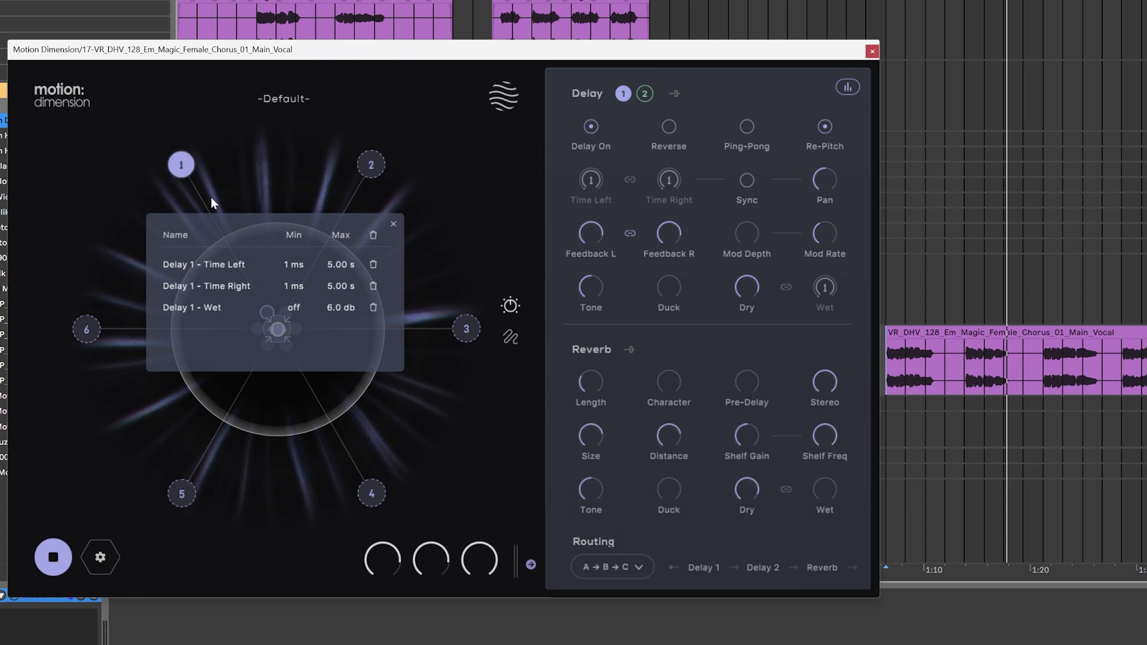
left_click_drag(305, 299, 332, 317)
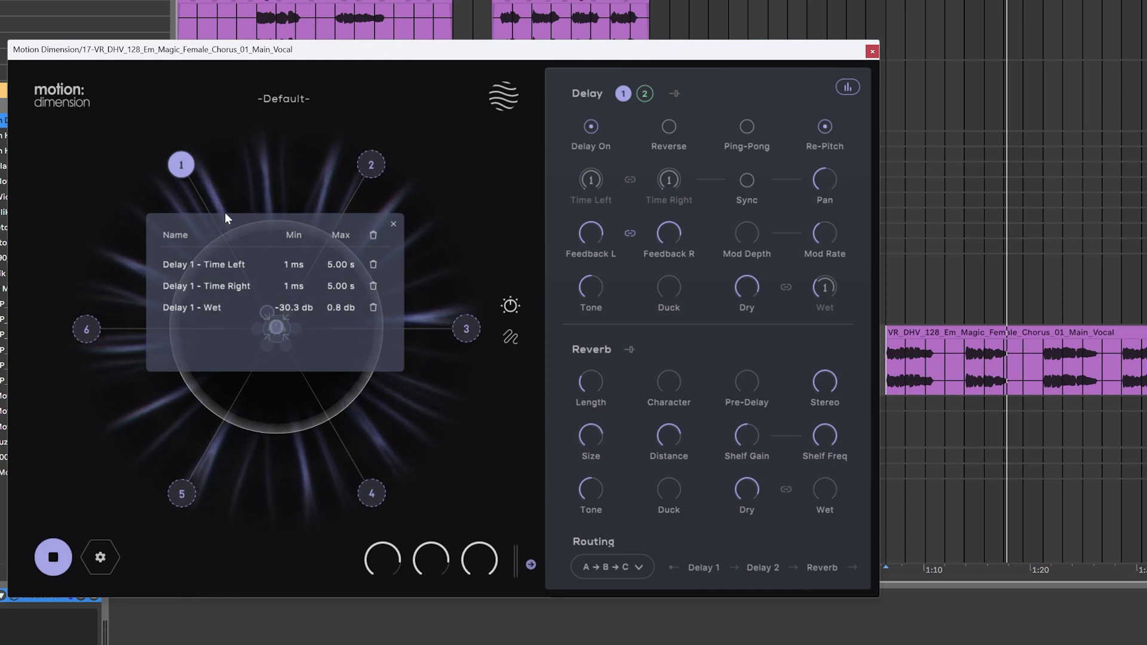
Set the minimum of node 1's Delay 1 - Time Left mapping to 471 ms.
left_click_drag(294, 264, 294, 209)
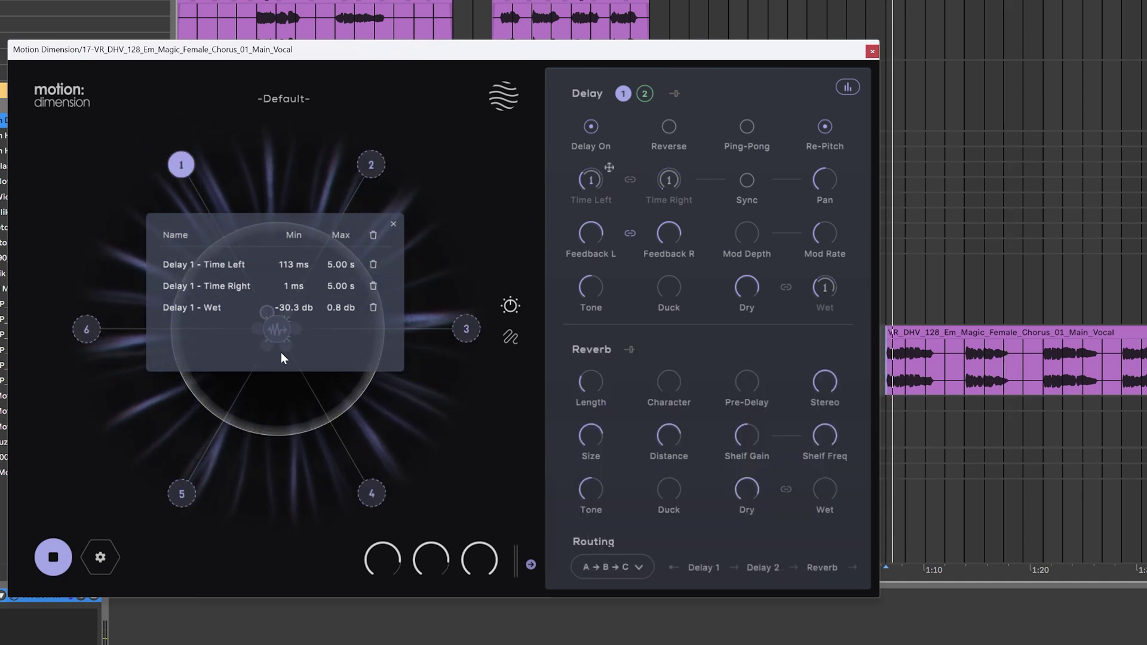
mouse_move(594, 185)
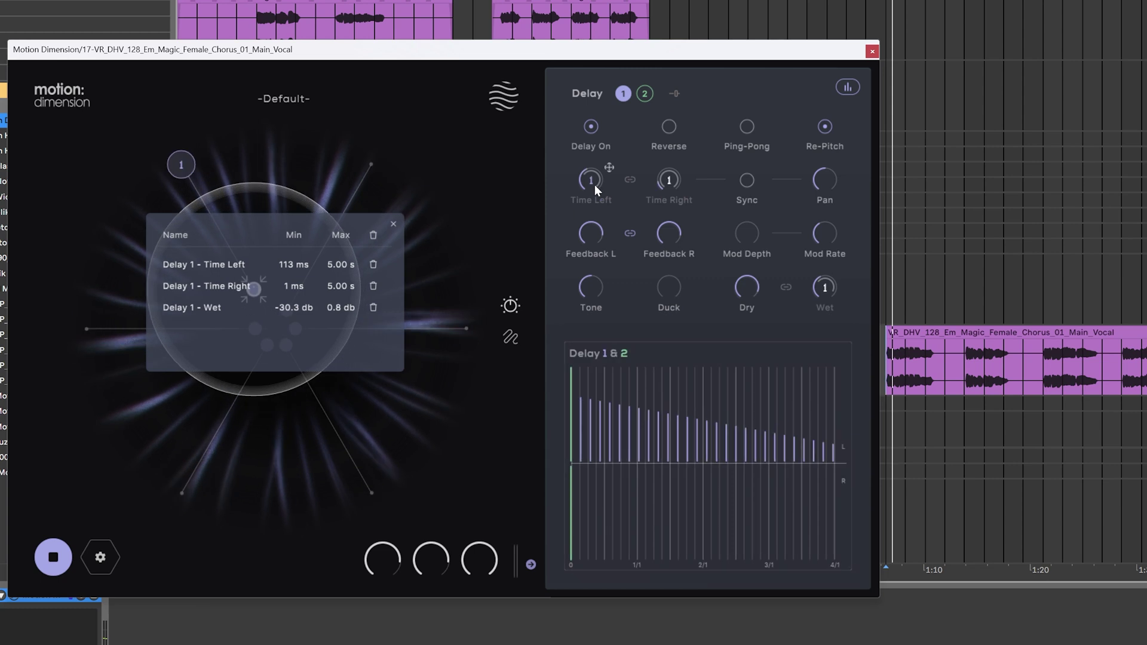
left_click_drag(291, 263, 301, 246)
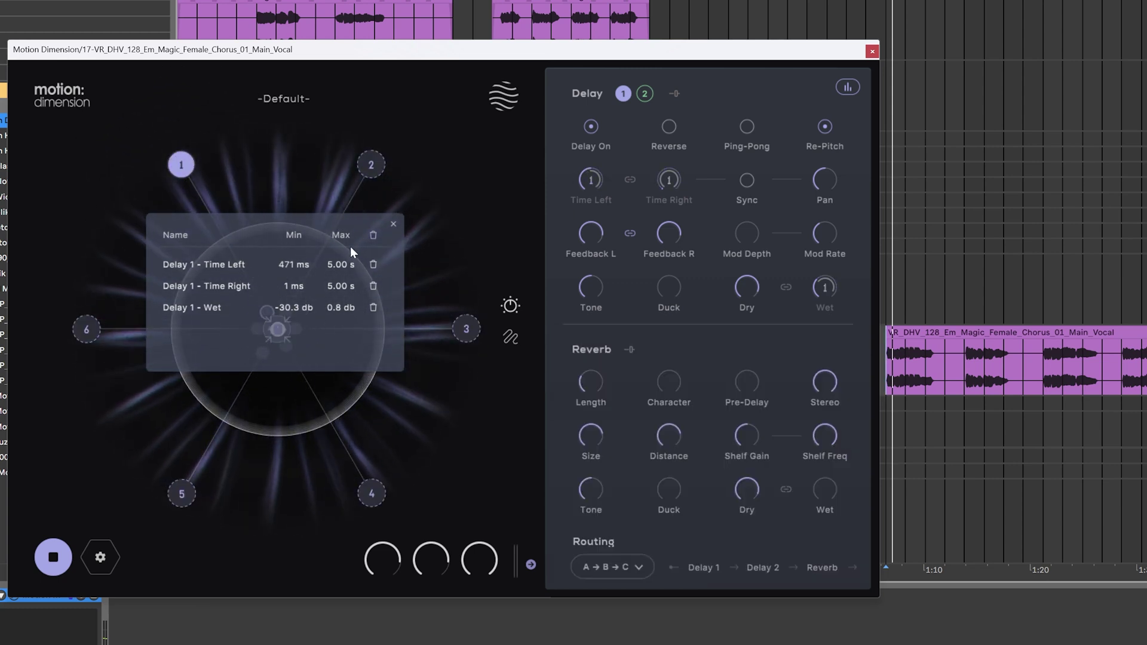
Set node 1's Delay 1 - Time Right minimum to 388 ms and its Time Left maximum to 1.87 s.
left_click_drag(310, 262, 310, 223)
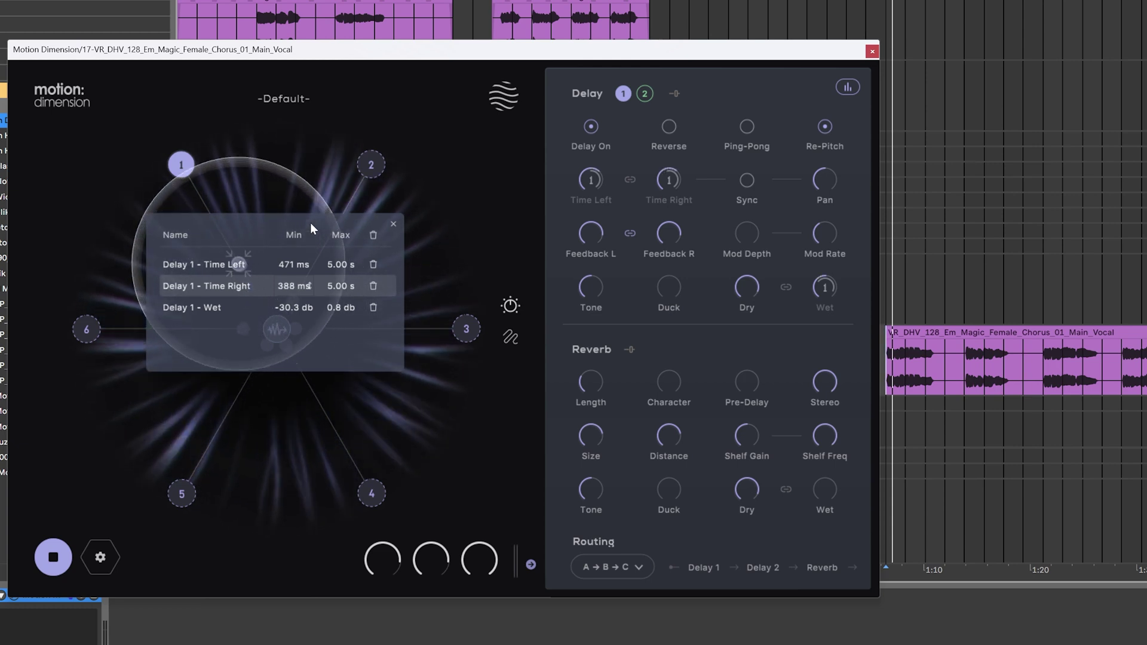
left_click_drag(332, 266, 347, 314)
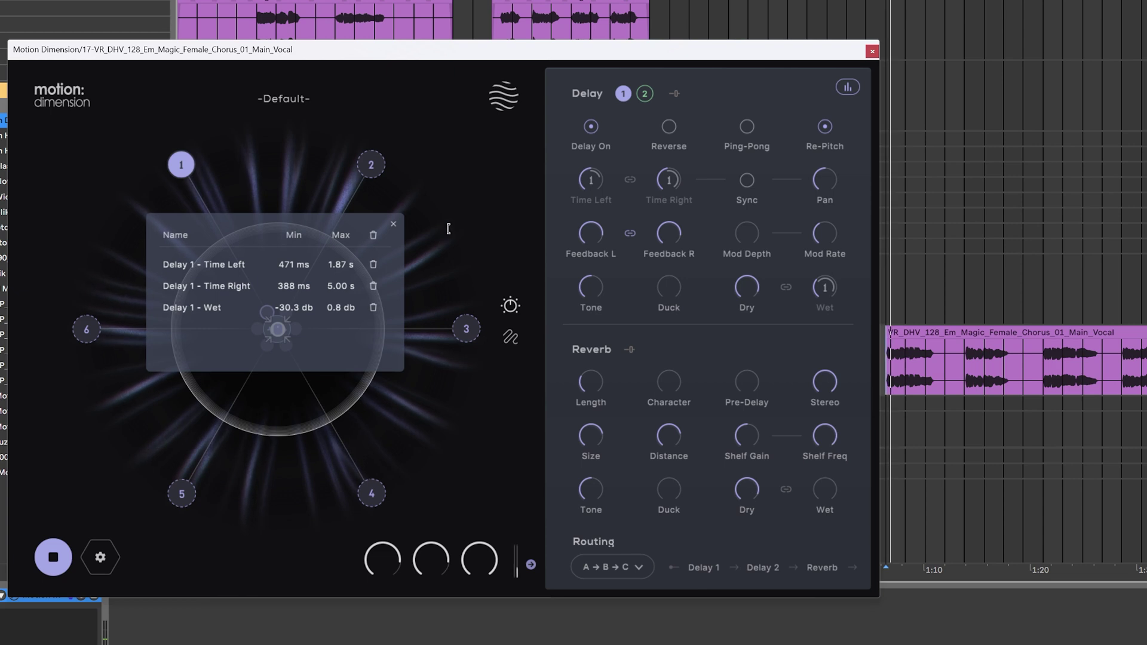
mouse_move(587, 179)
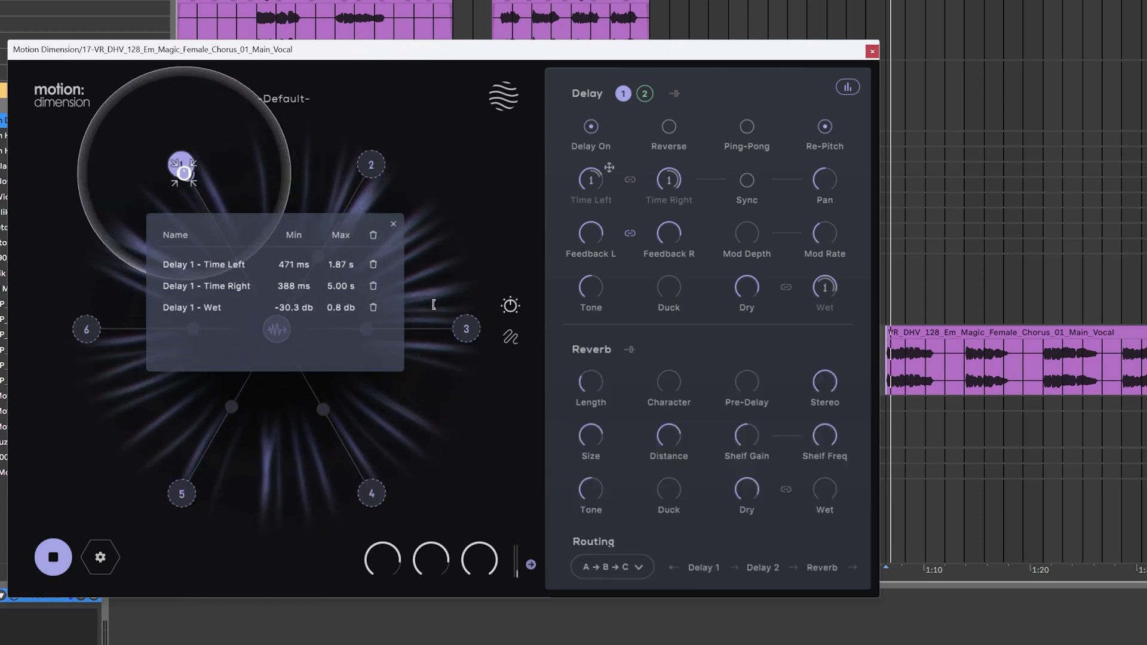
Adjust node 1's maximum delay times to 229 ms for Delay 1 - Time Left and 296 ms for Time Right.
left_click_drag(336, 264, 344, 369)
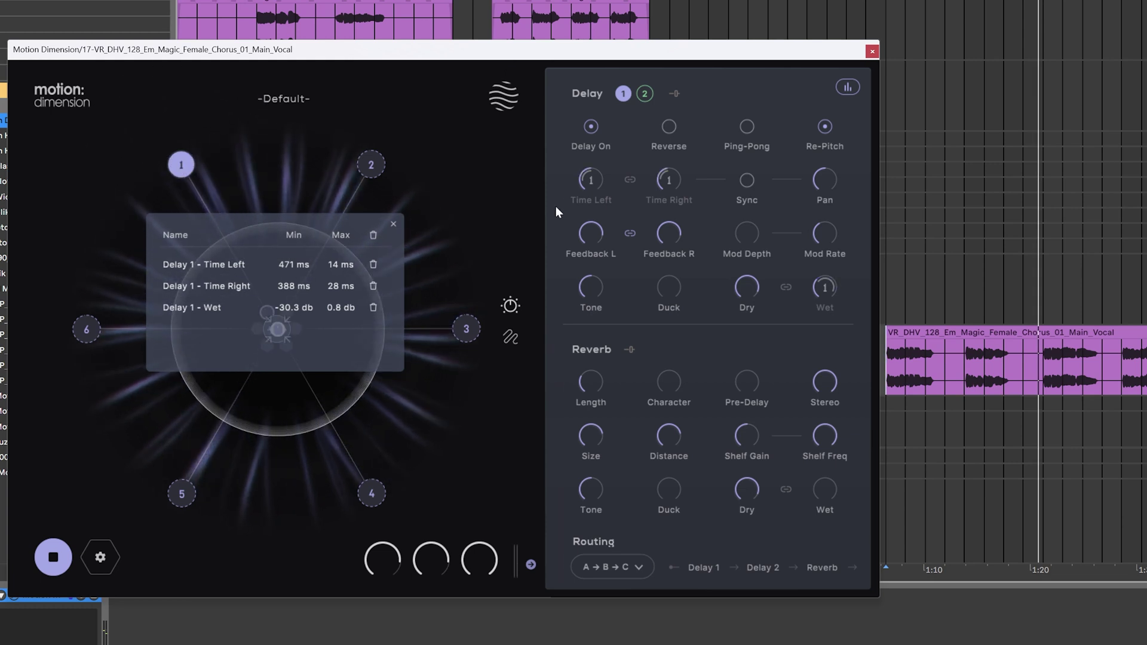
mouse_move(334, 282)
left_mouse_down()
mouse_move(337, 209)
mouse_move(341, 274)
left_mouse_up()
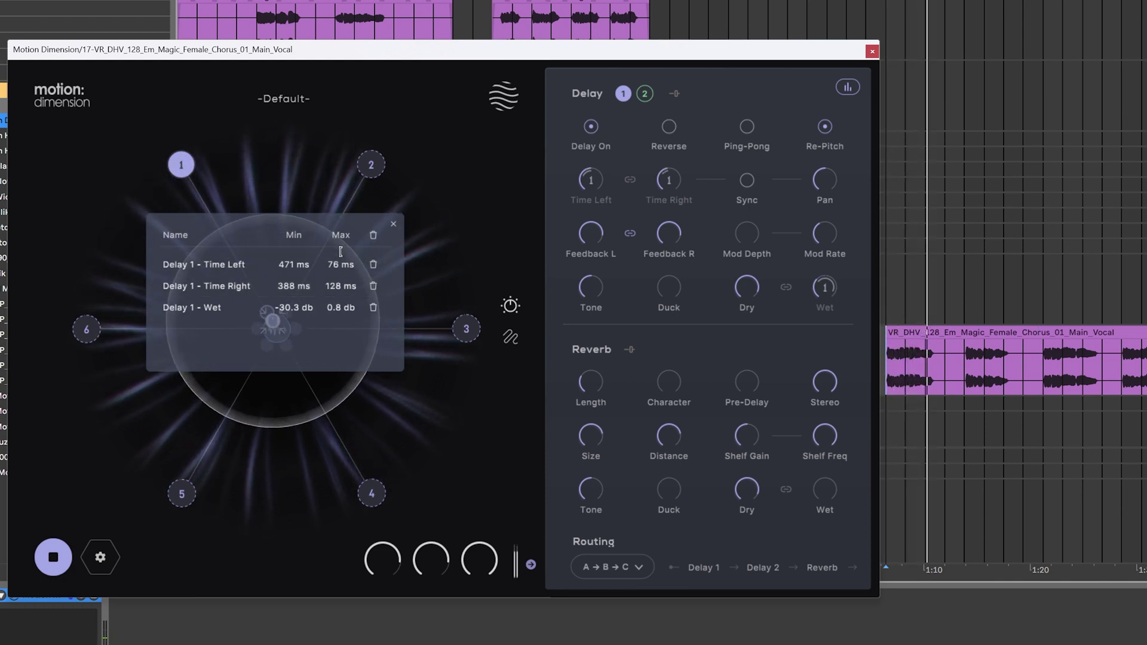
mouse_move(711, 155)
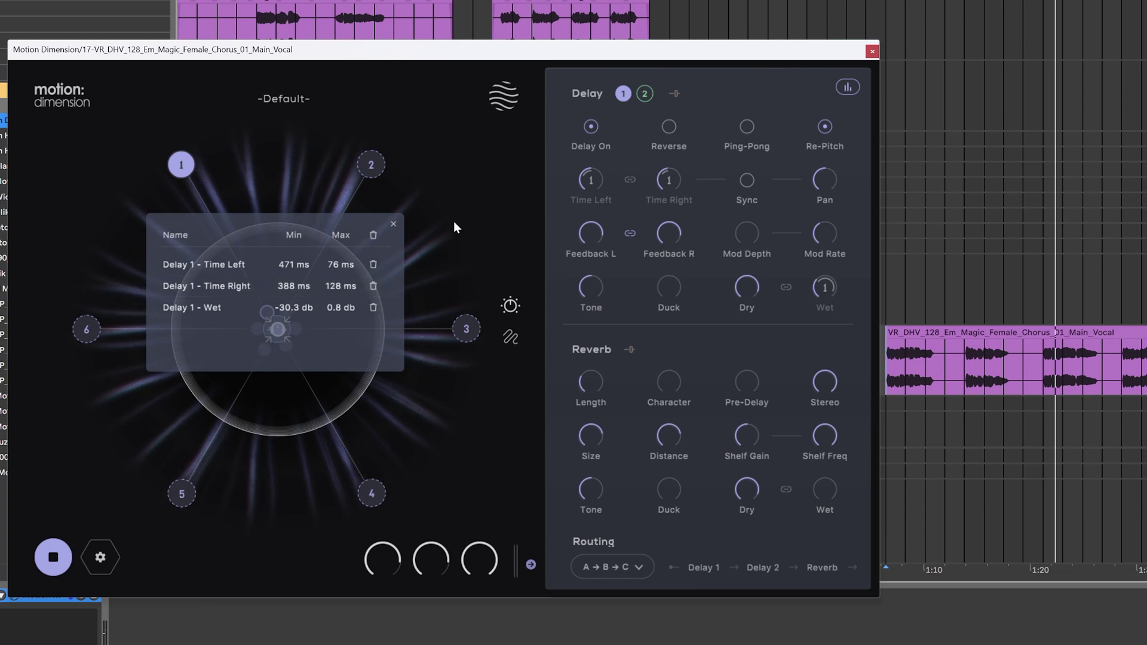
left_click_drag(332, 282, 349, 250)
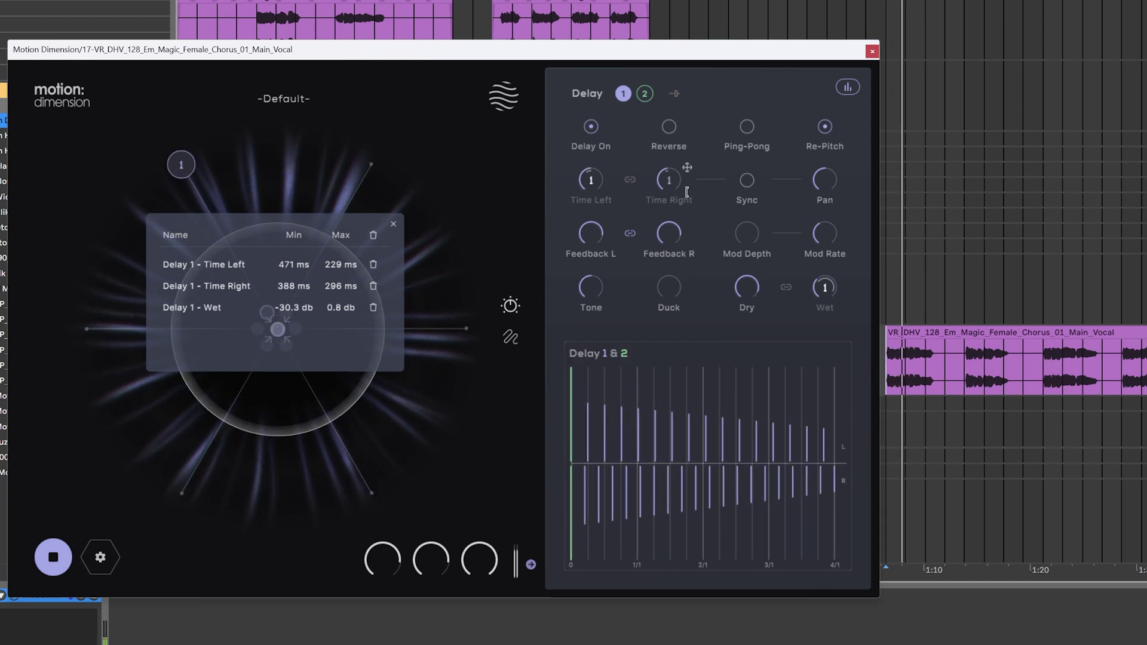
left_click(717, 193)
left_click(718, 194)
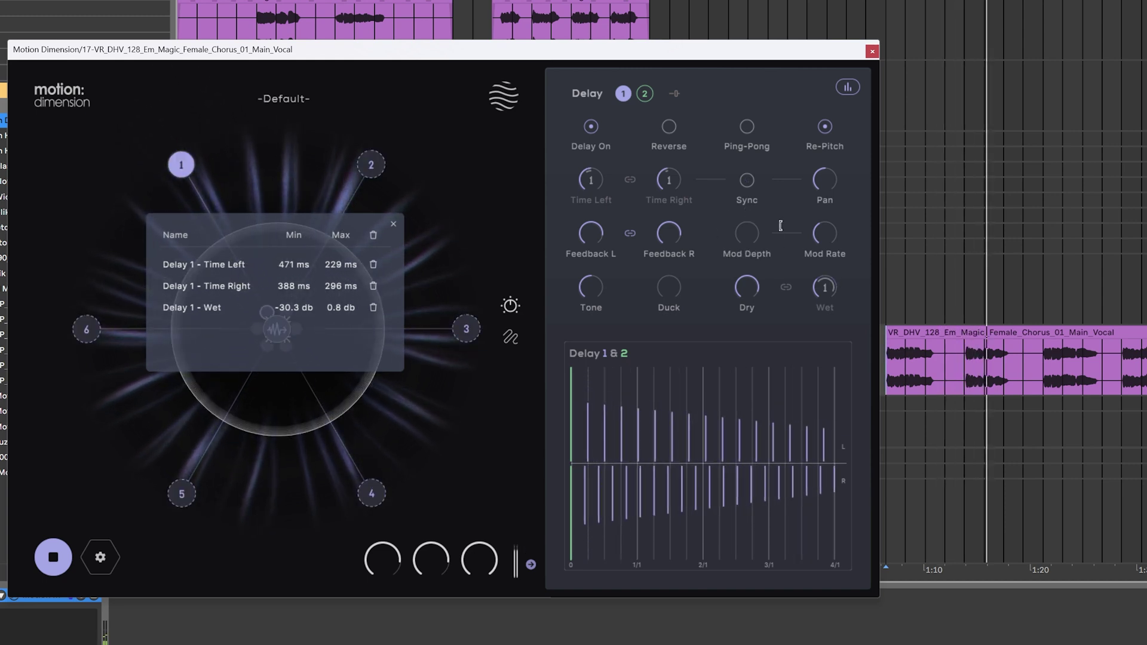
Raise Delay 1's Duck amount and the reverb's Tone.
mouse_move(687, 275)
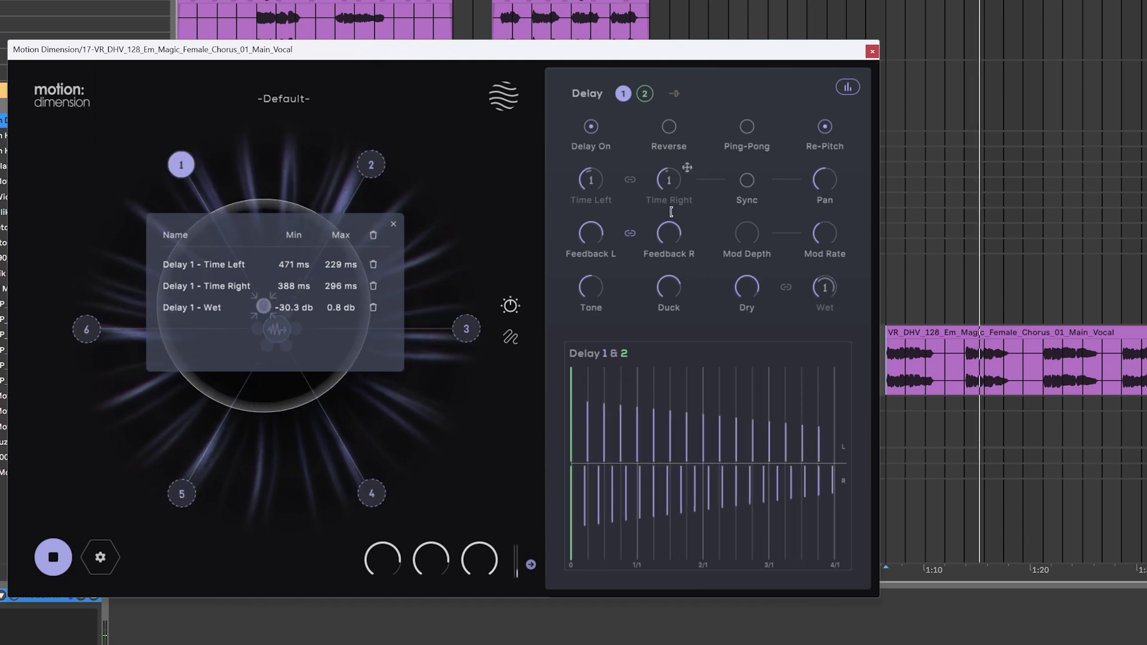
scroll(627, 196, "down", 5)
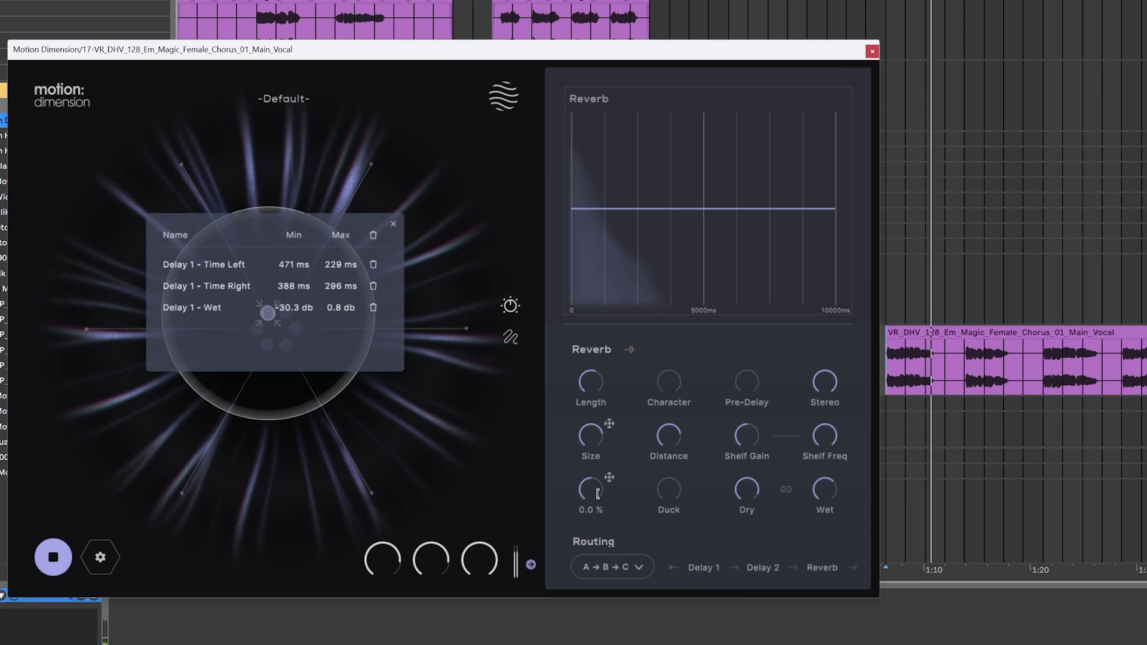
left_click_drag(598, 494, 592, 437)
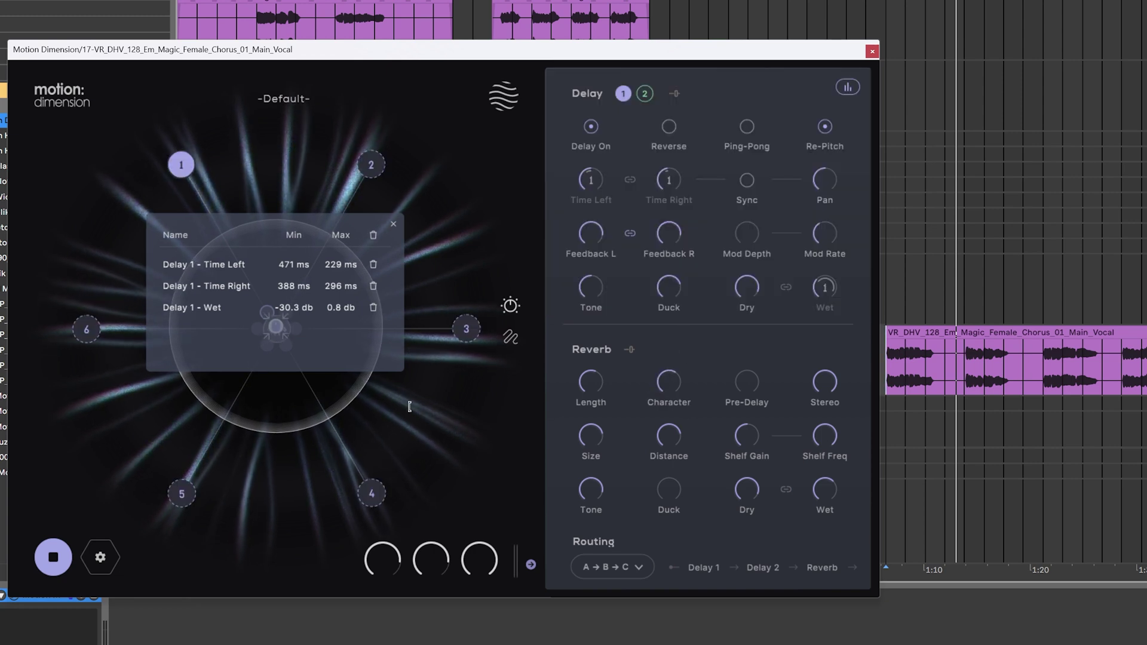
Adjust the reverb's Duck amount and shorten its Length.
mouse_move(678, 391)
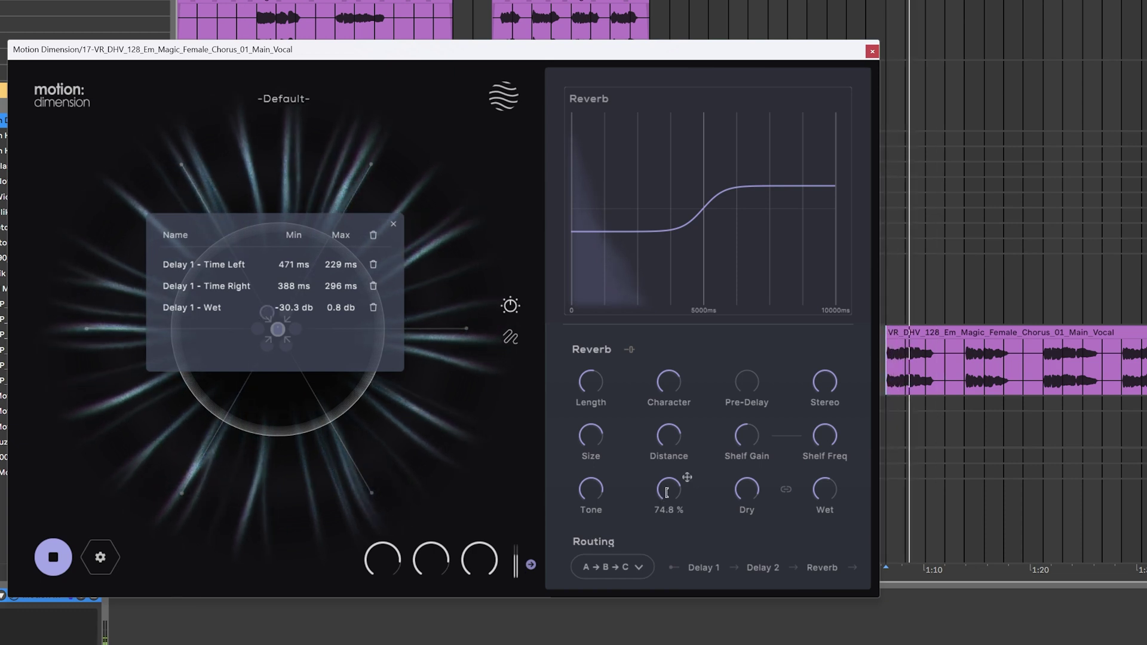
left_click_drag(664, 494, 657, 503)
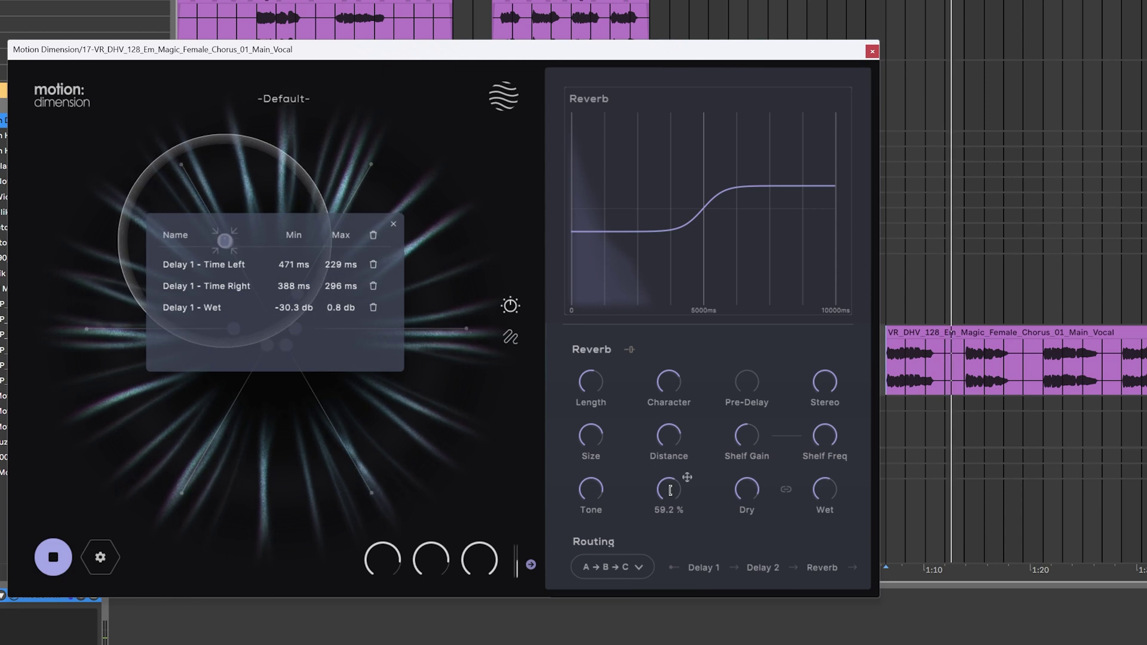
mouse_move(821, 490)
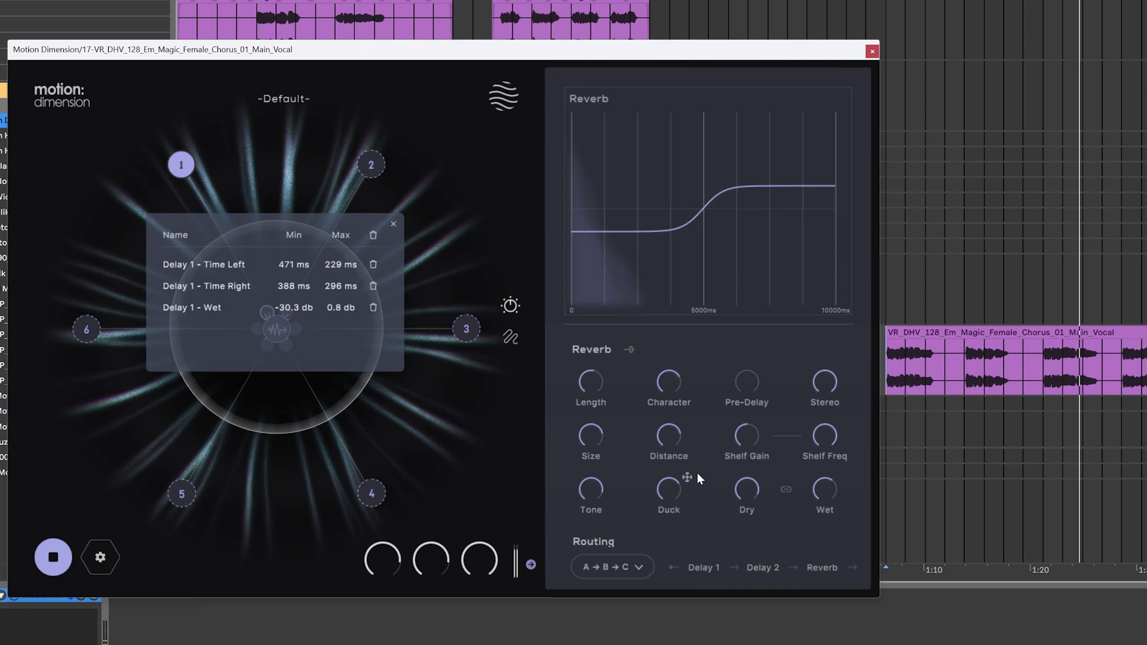
left_click_drag(662, 497, 655, 507)
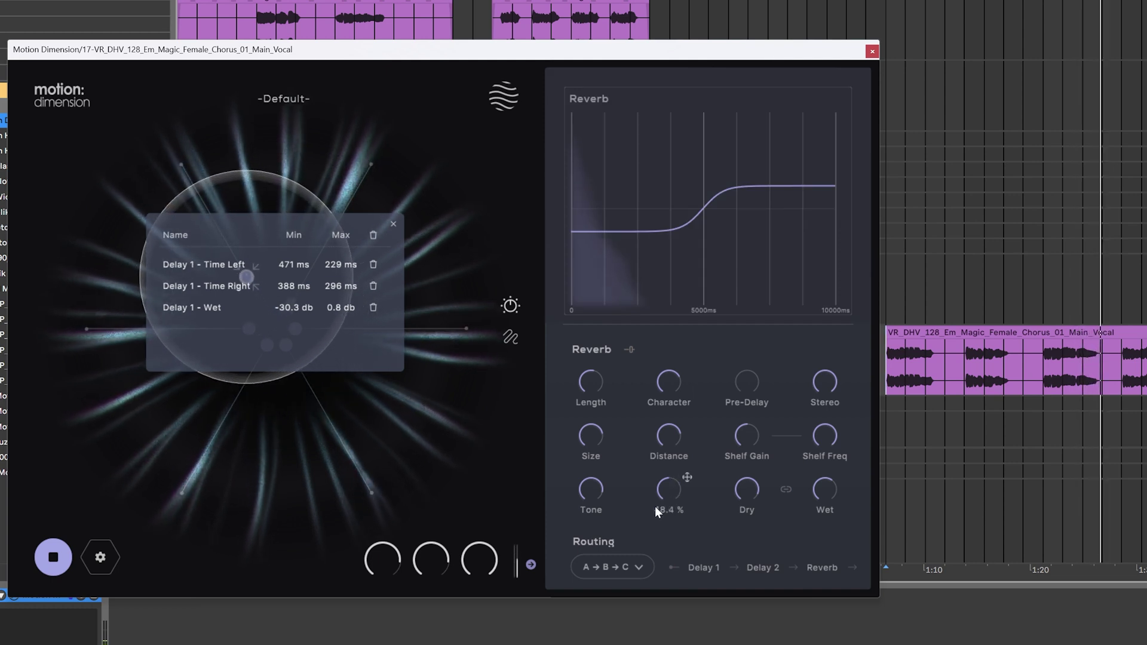
mouse_move(595, 387)
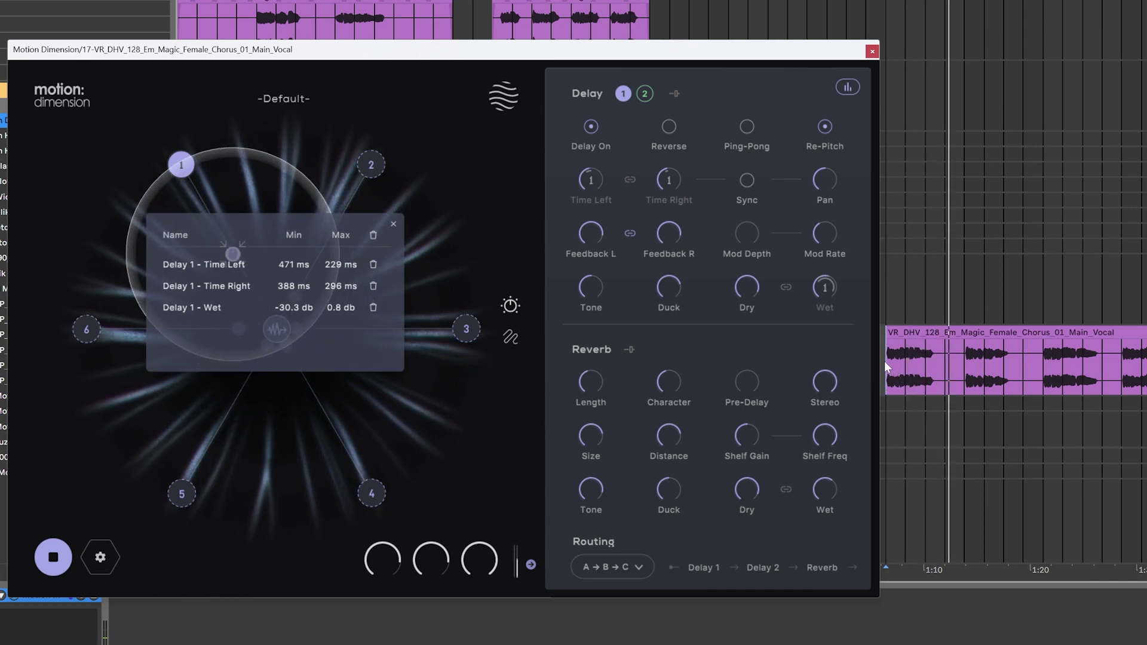
mouse_move(859, 361)
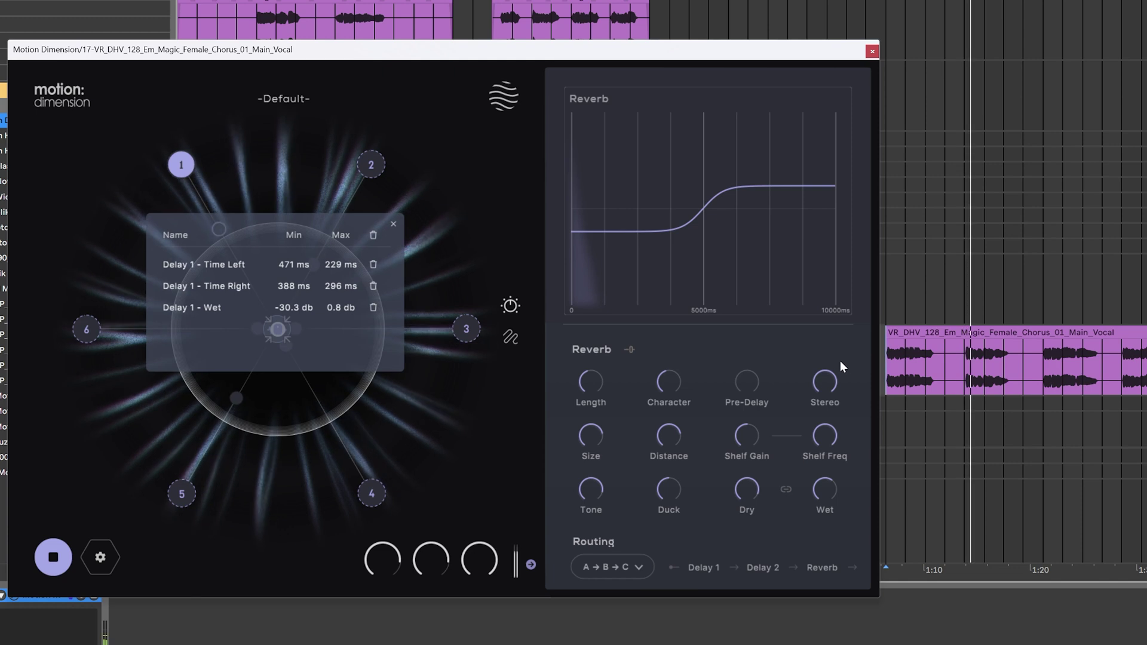
mouse_move(742, 409)
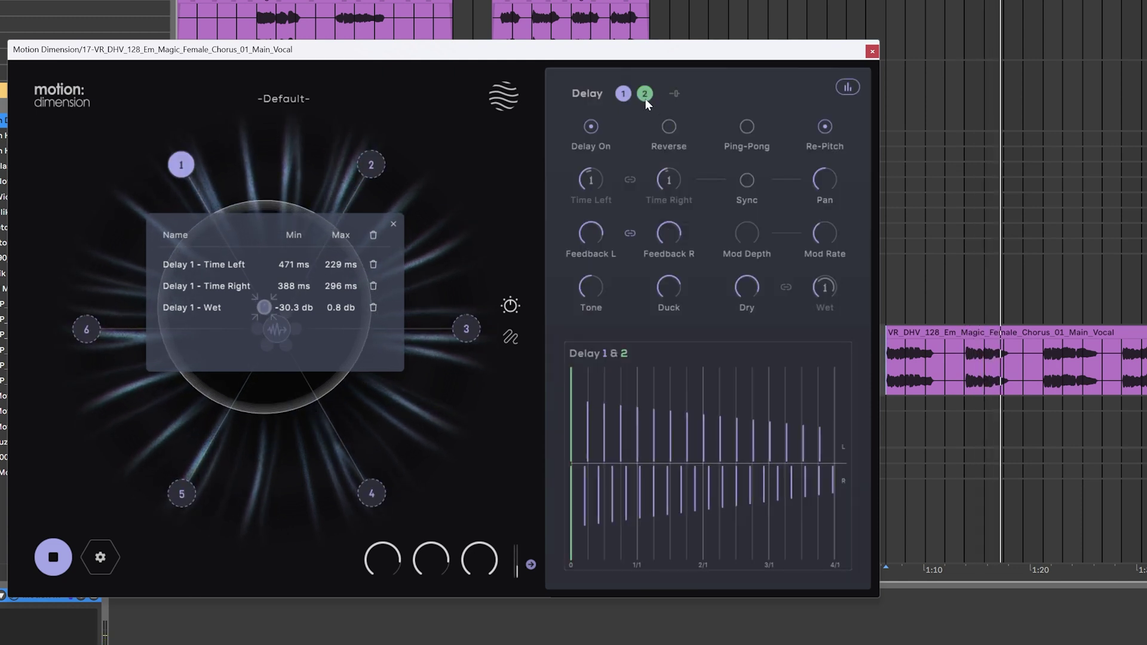
Switch to Delay 2's settings and raise its Wet level to -18.0 dB.
left_click(648, 95)
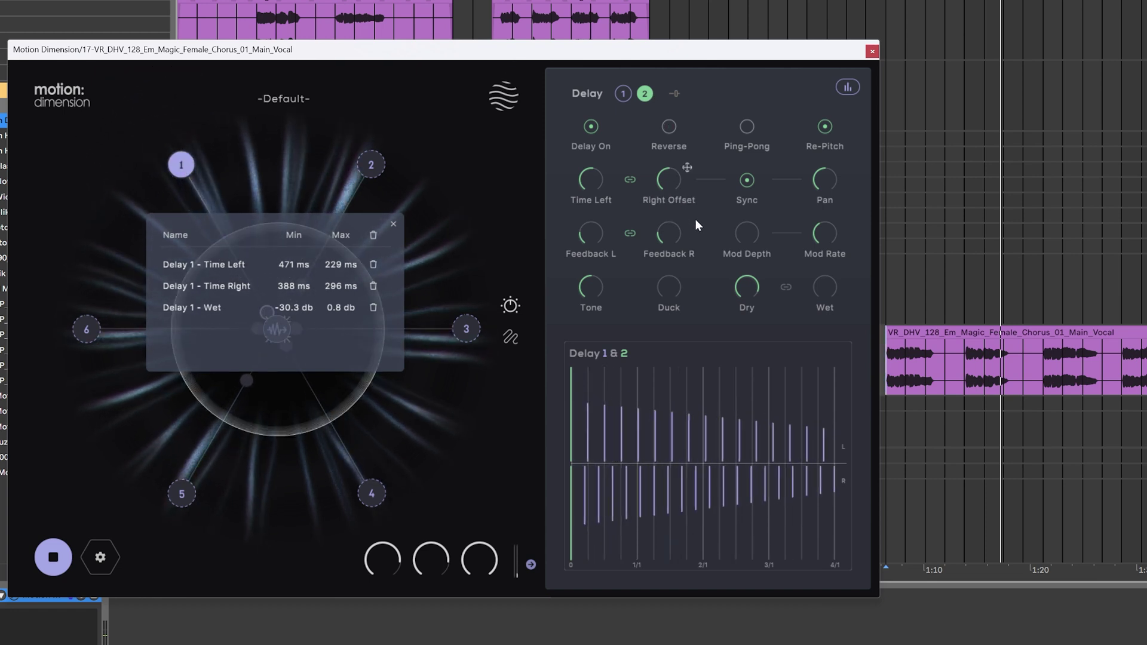
mouse_move(826, 294)
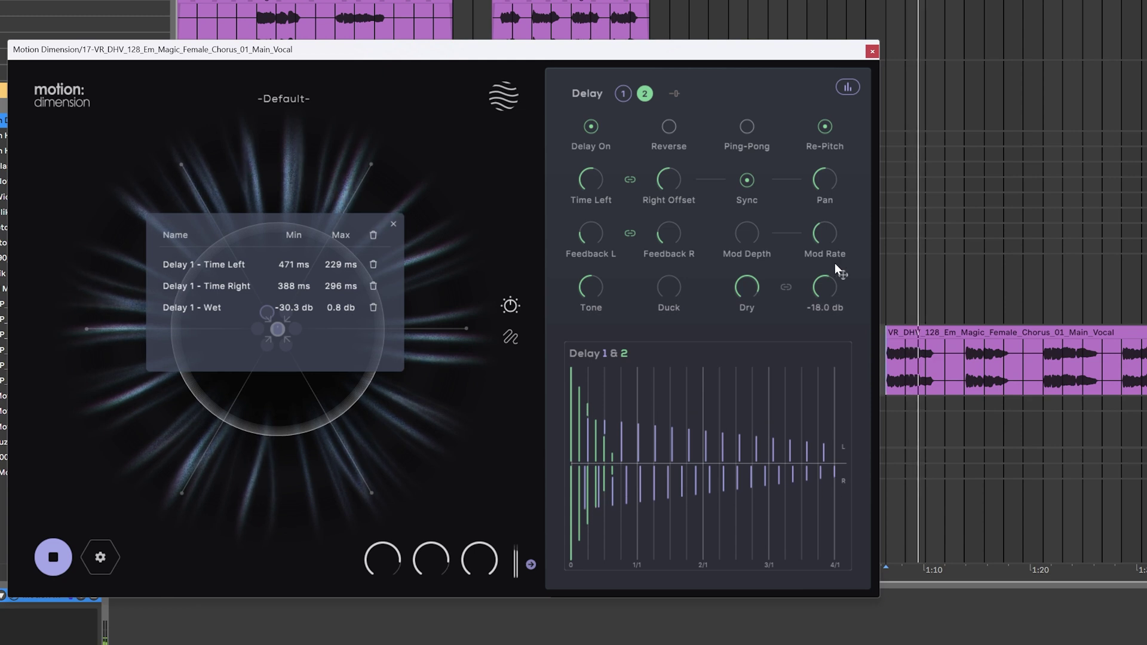
Try different synced Time Left values on Delay 2, including 1/4 and dotted 1/16.
mouse_move(669, 182)
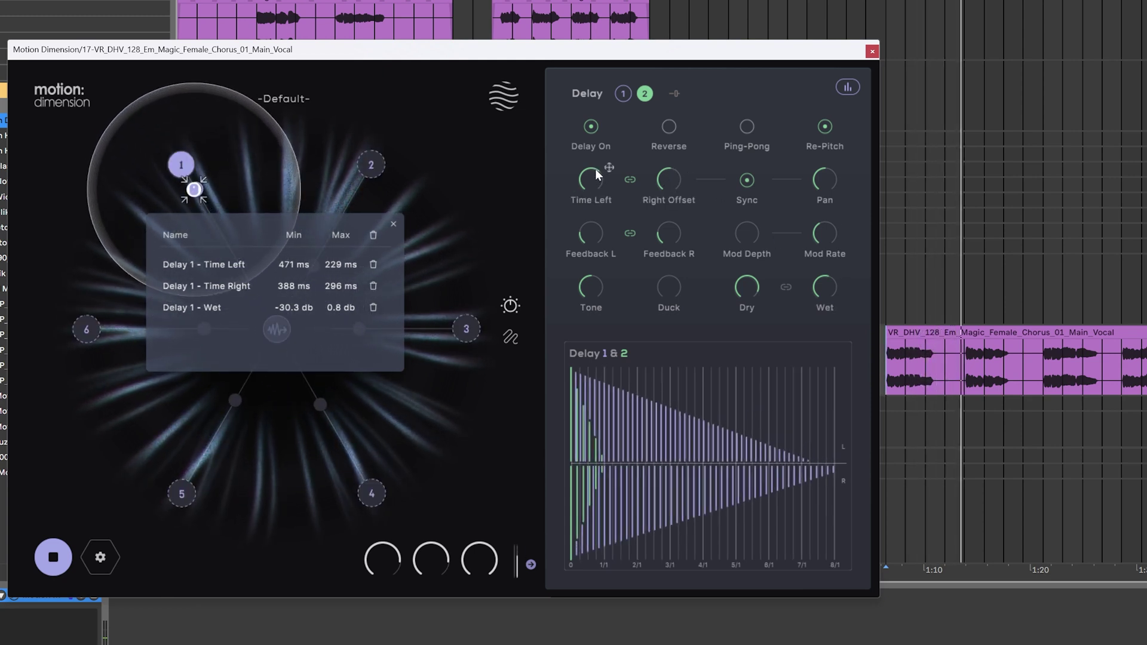
mouse_move(611, 289)
mouse_move(597, 188)
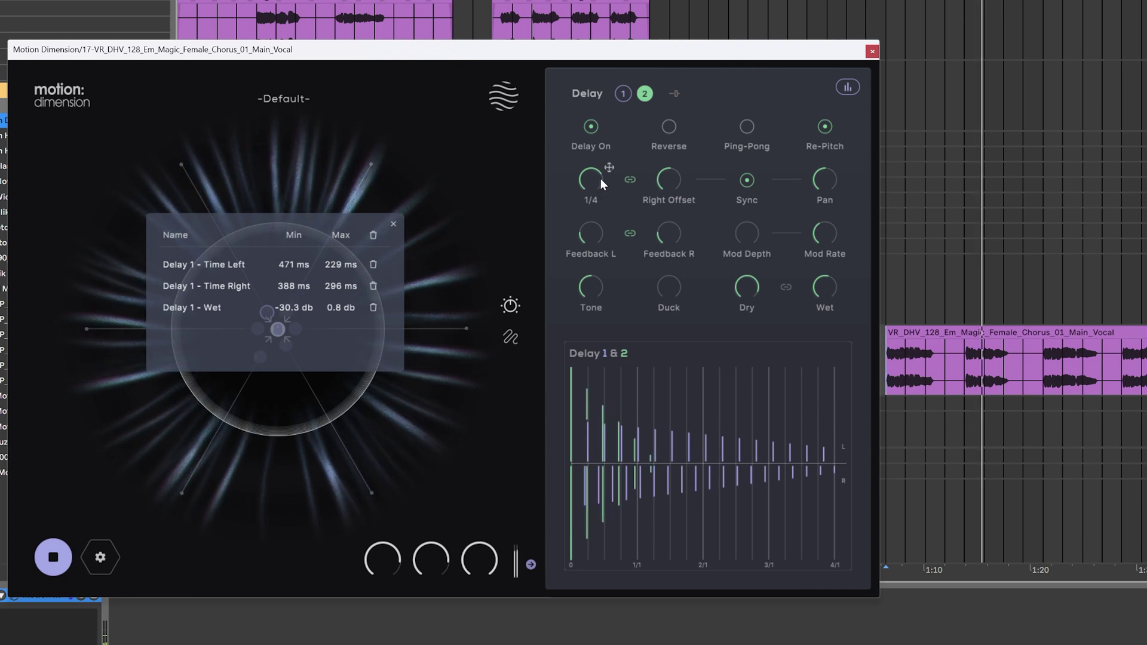
left_click_drag(601, 181, 580, 209)
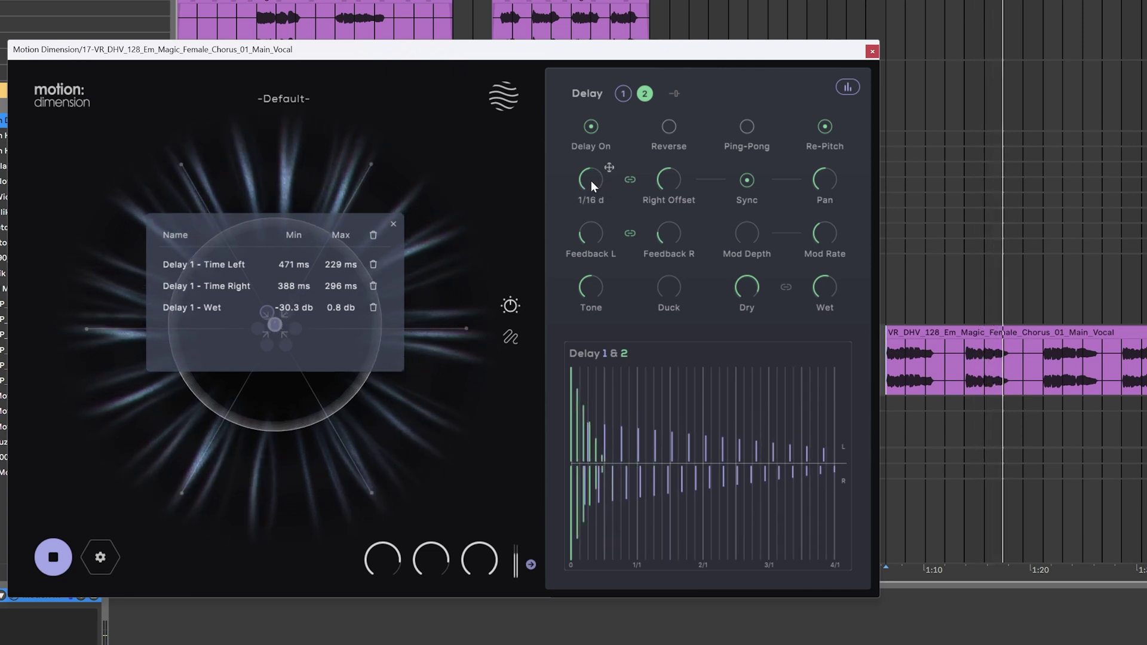
mouse_move(590, 292)
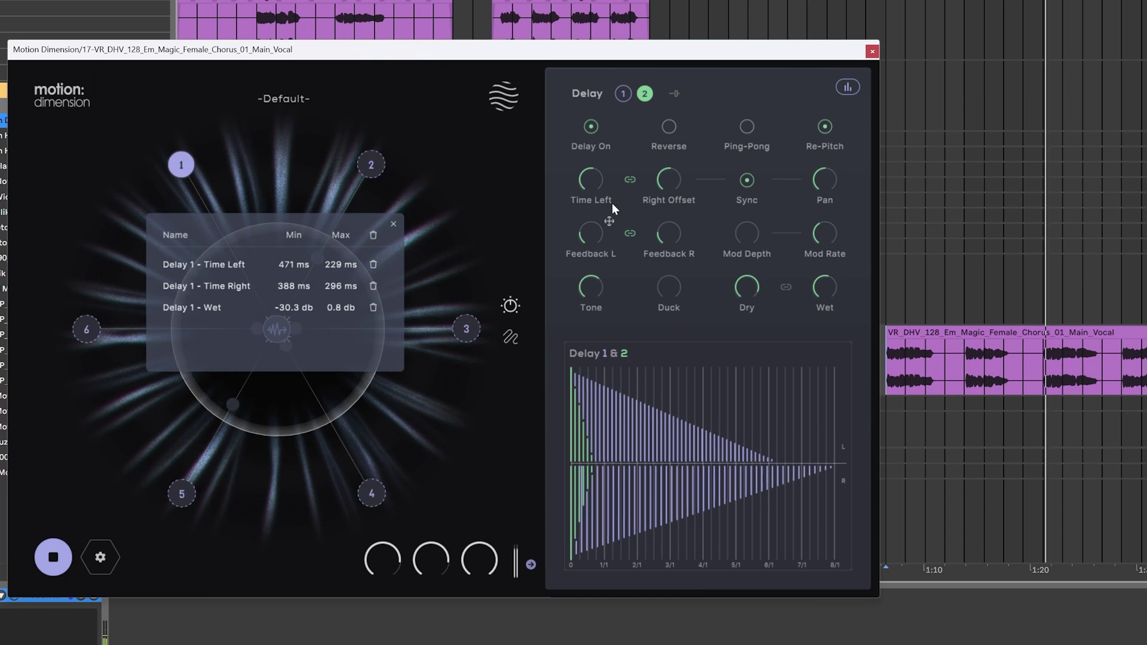
left_click_drag(612, 203, 617, 190)
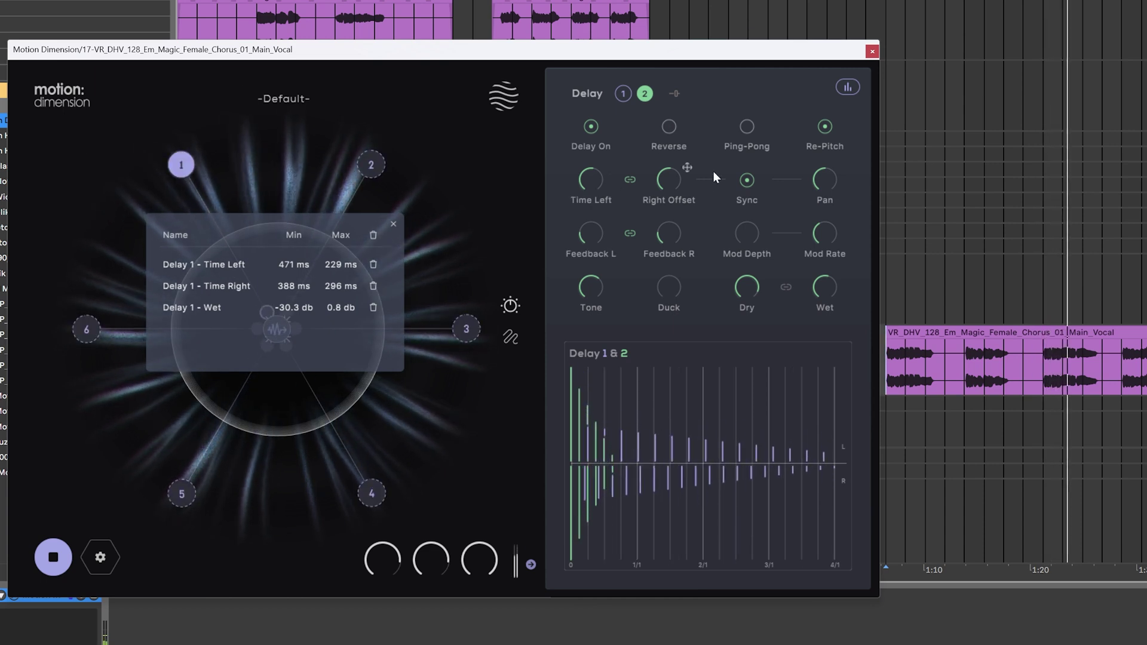
Add a small amount of Duck to Delay 2.
mouse_move(667, 306)
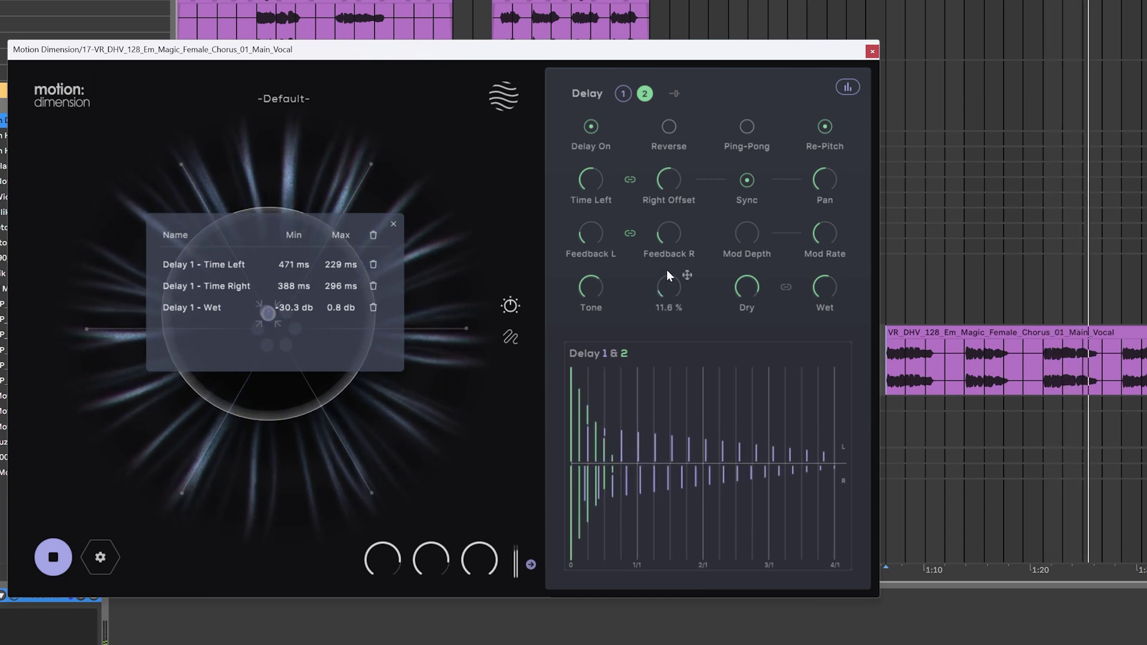
left_click_drag(665, 247, 696, 213)
scroll(812, 331, "down", 5)
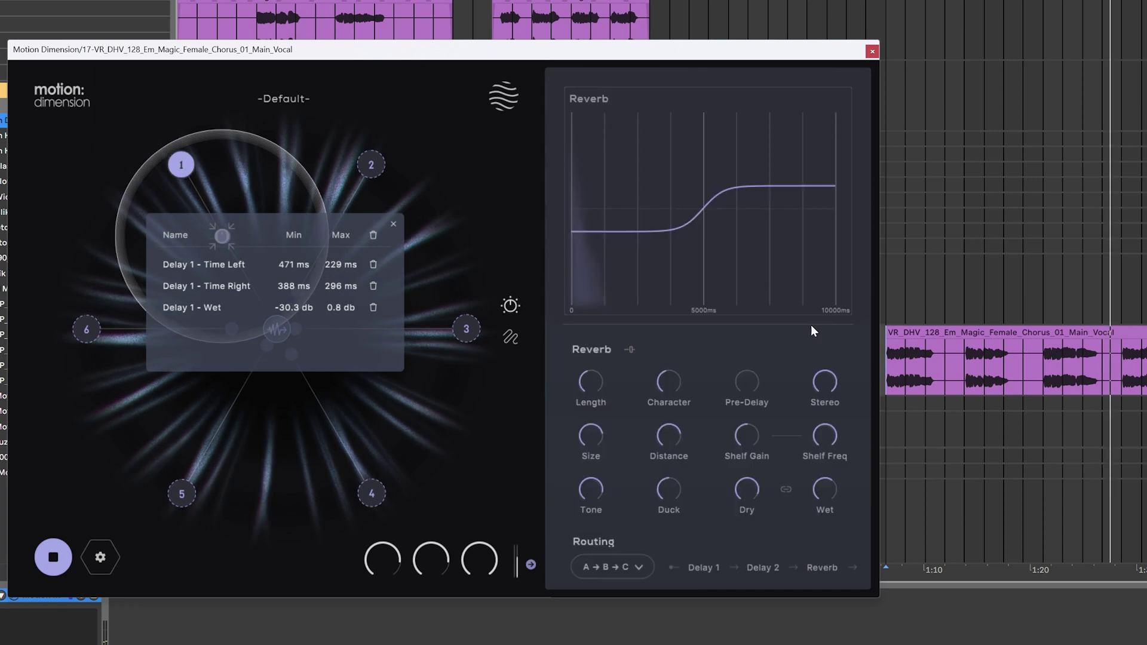
scroll(811, 331, "up", 5)
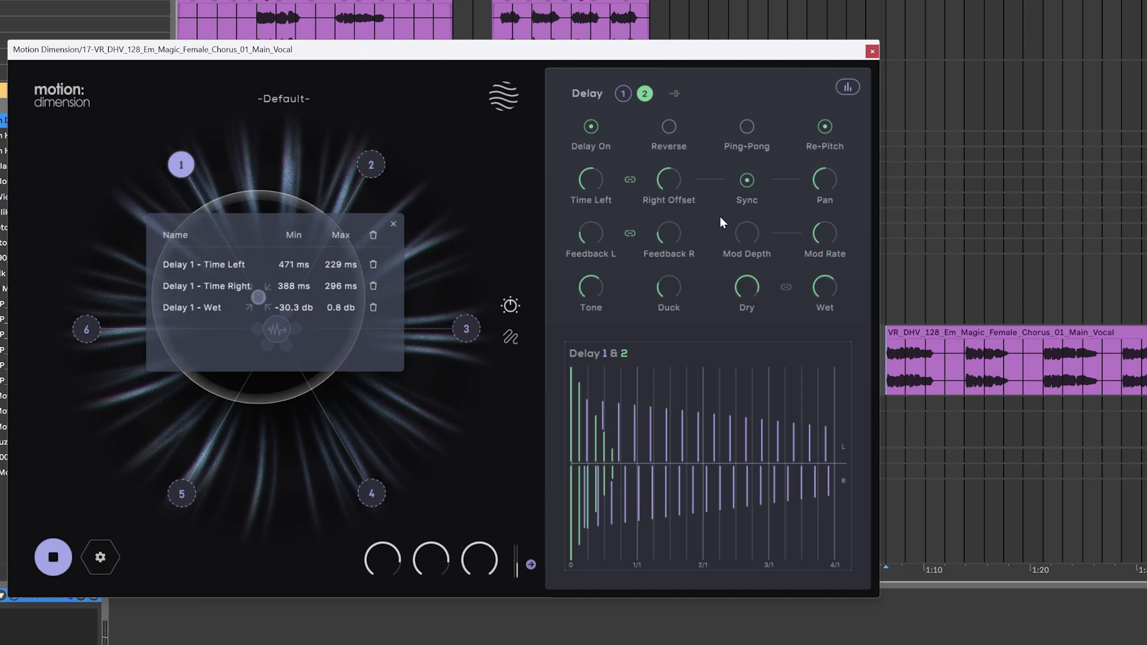
scroll(785, 342, "down", 5)
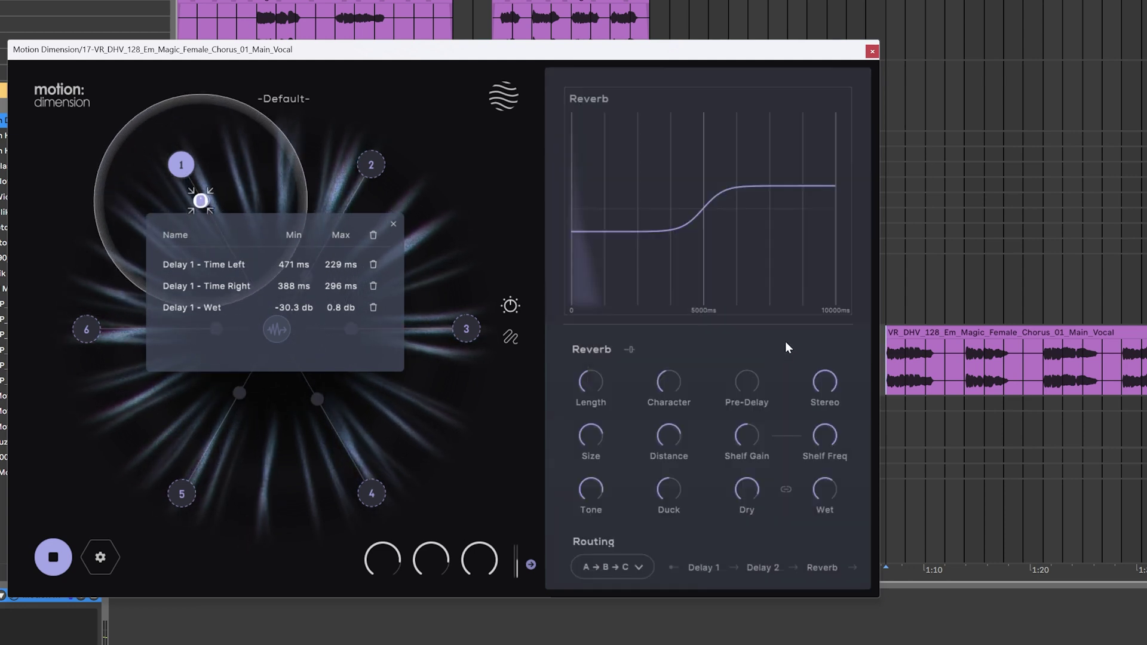
scroll(812, 320, "up", 5)
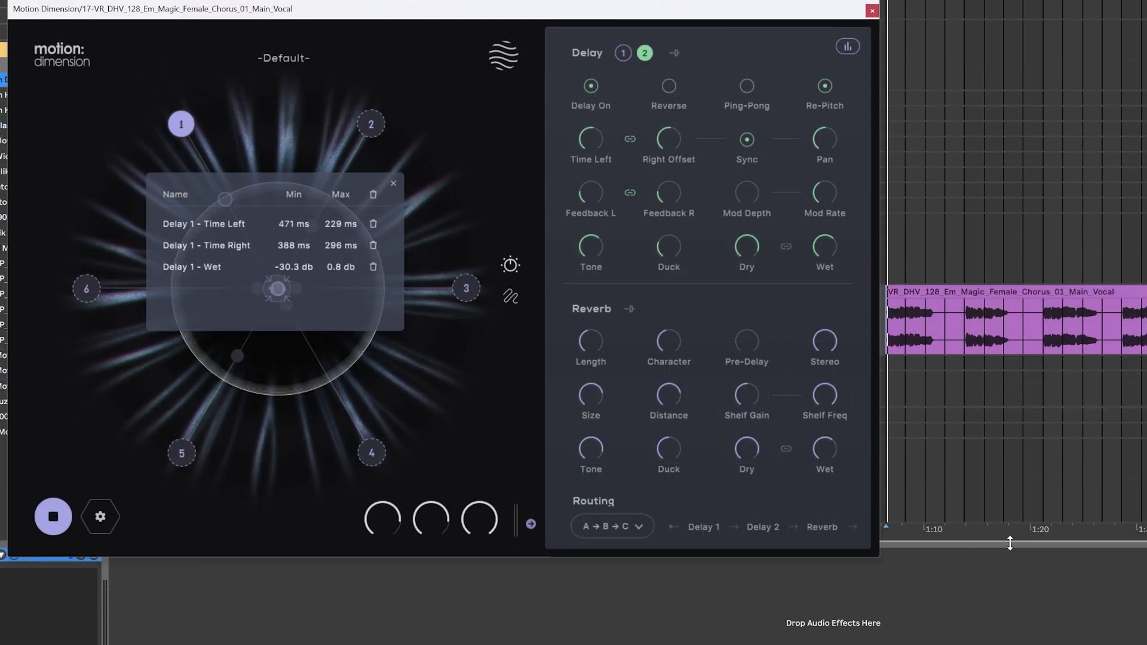
Change the effect routing to A + B → C so both delays run in parallel into the reverb.
mouse_move(738, 447)
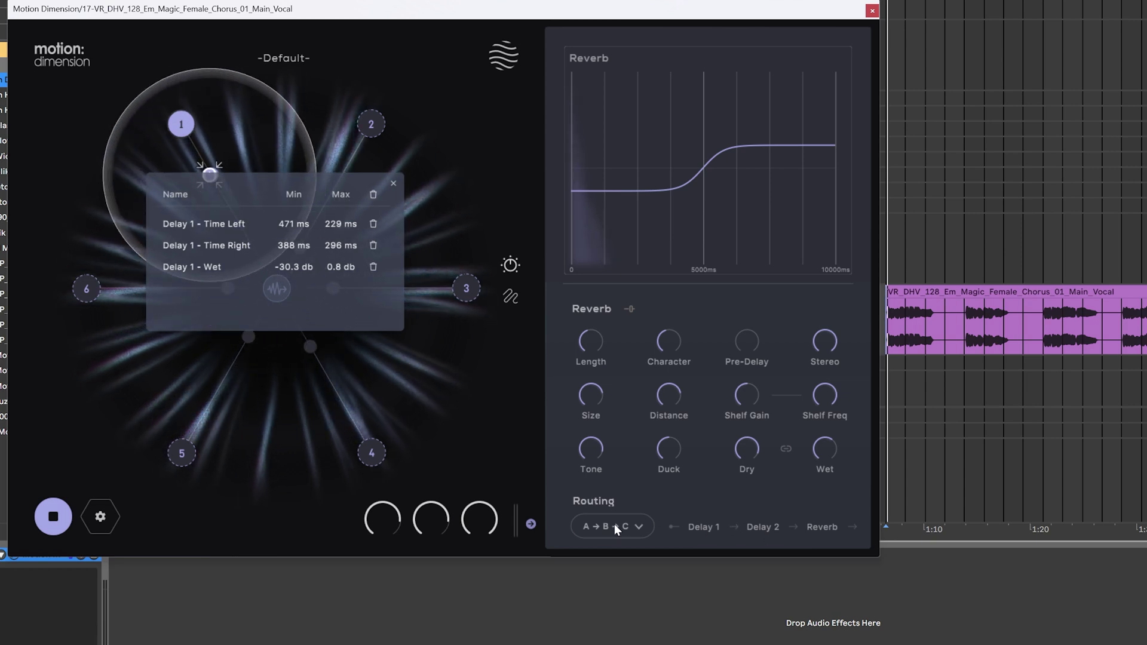
left_click(632, 529)
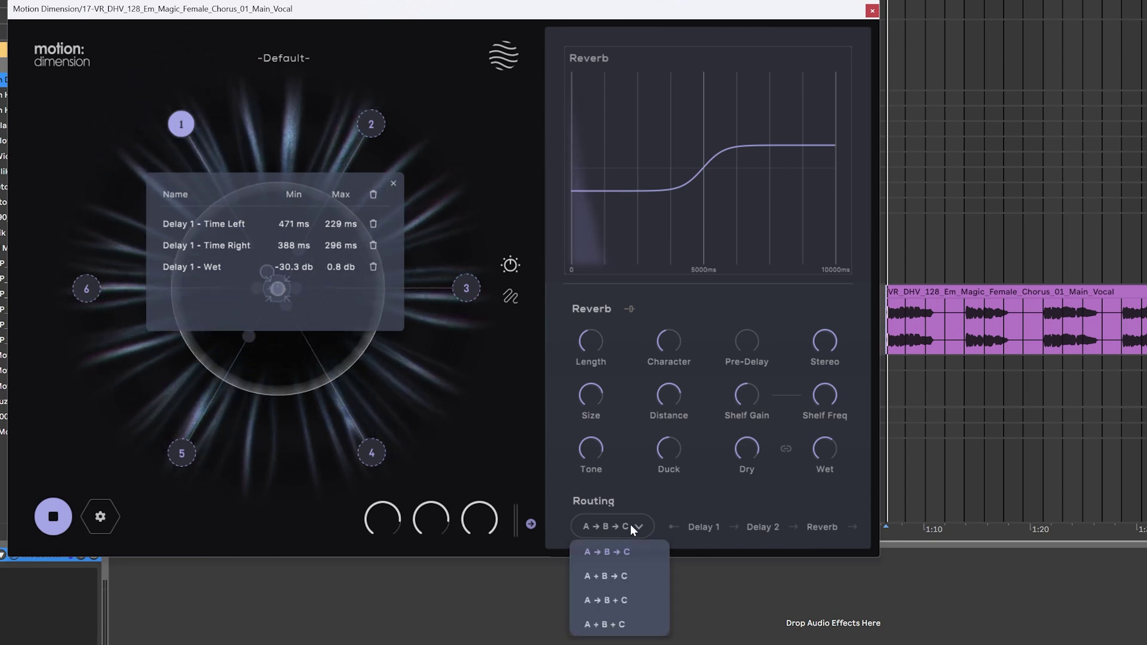
left_click(621, 575)
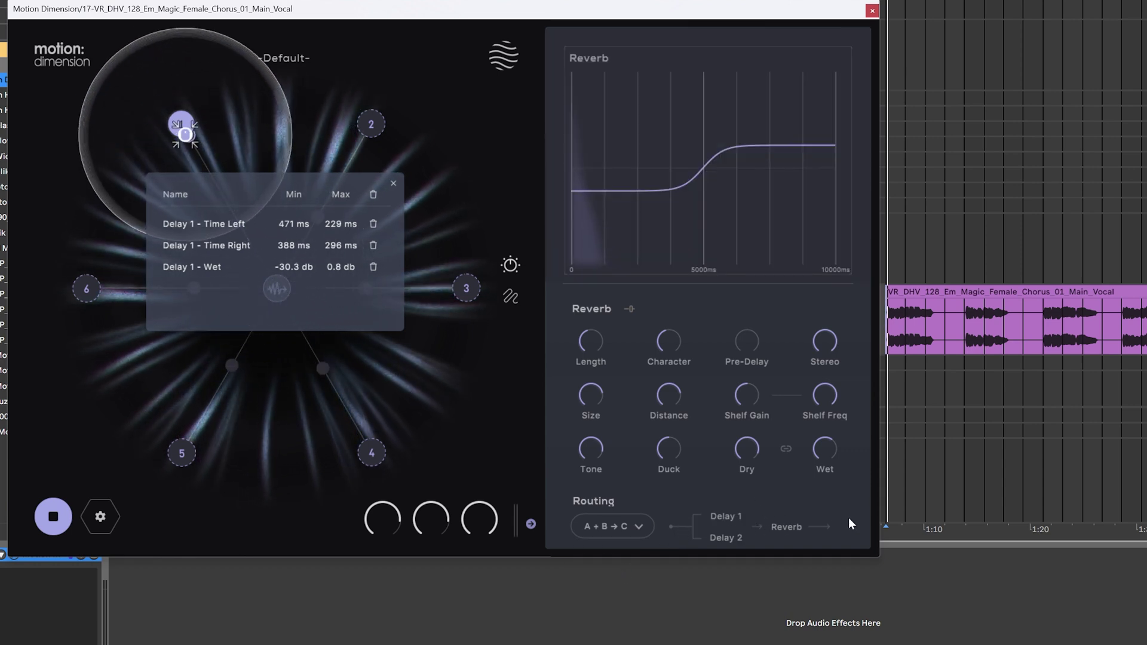
Play the vocal clip and restart it from its beginning to hear the new routing, with Delay 2's settings in view.
key("space")
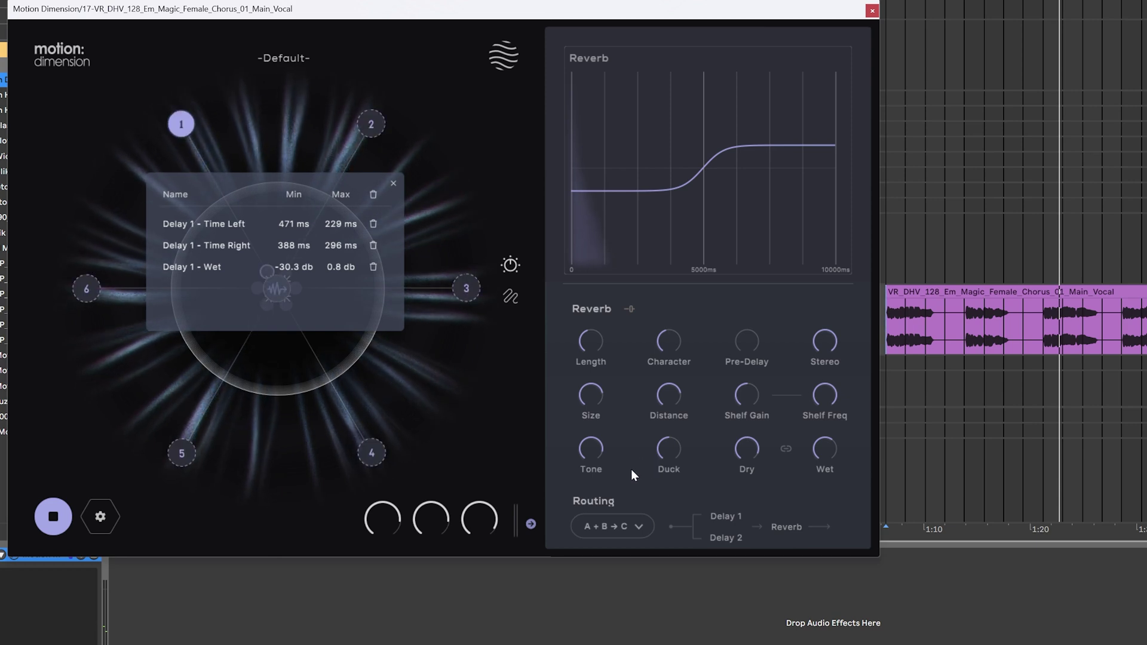
key("space")
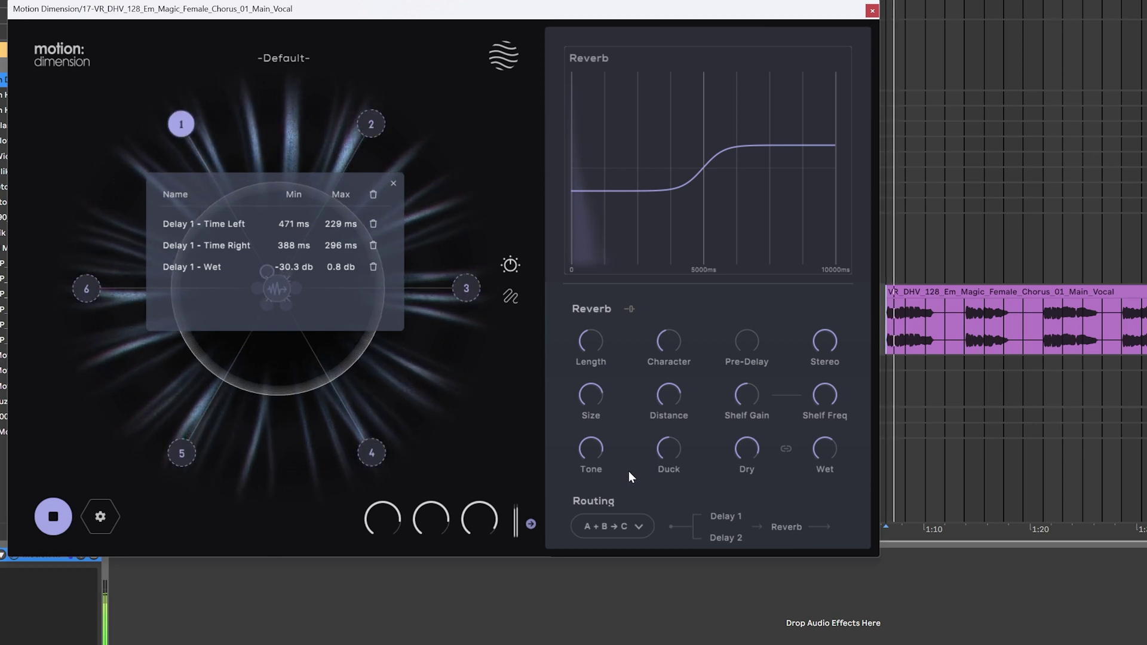
scroll(628, 471, "up", 5)
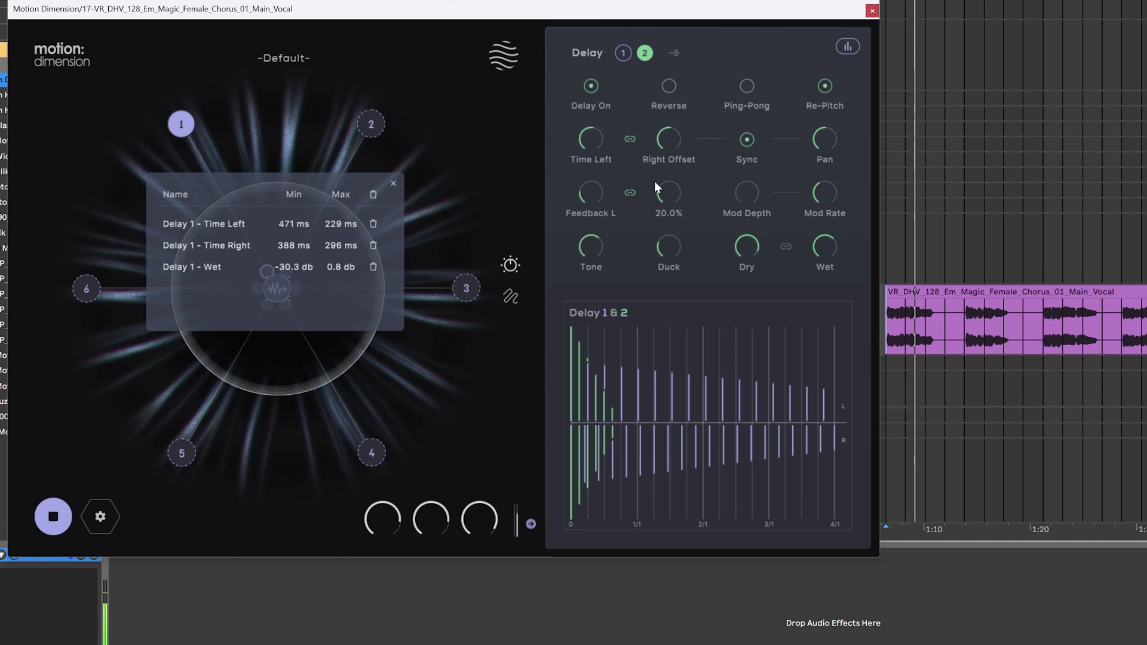